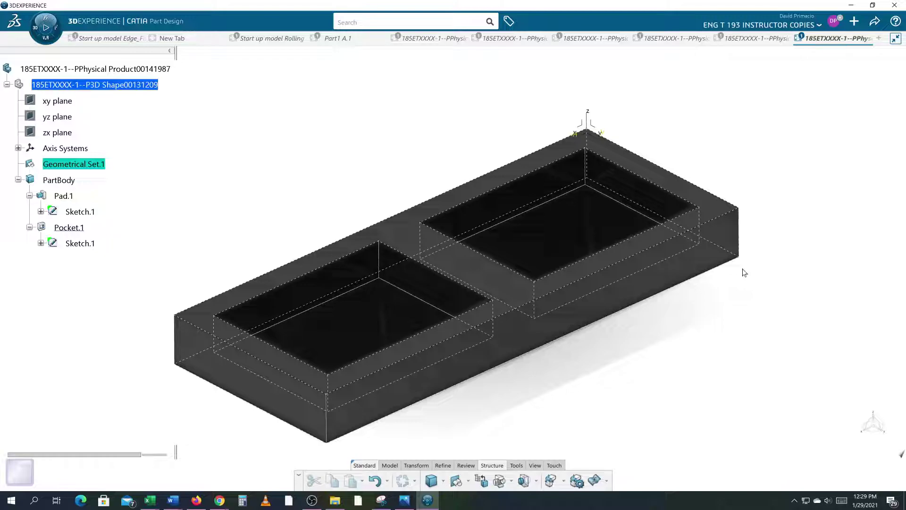
# Compare the sharp-cornered two-pocket block with the coloured reference part that has rounded pocket corners.
pyautogui.moveTo(677, 346); pyautogui.dragTo(784, 429, button='middle')
pyautogui.moveTo(689, 398); pyautogui.dragTo(673, 390, button='middle')
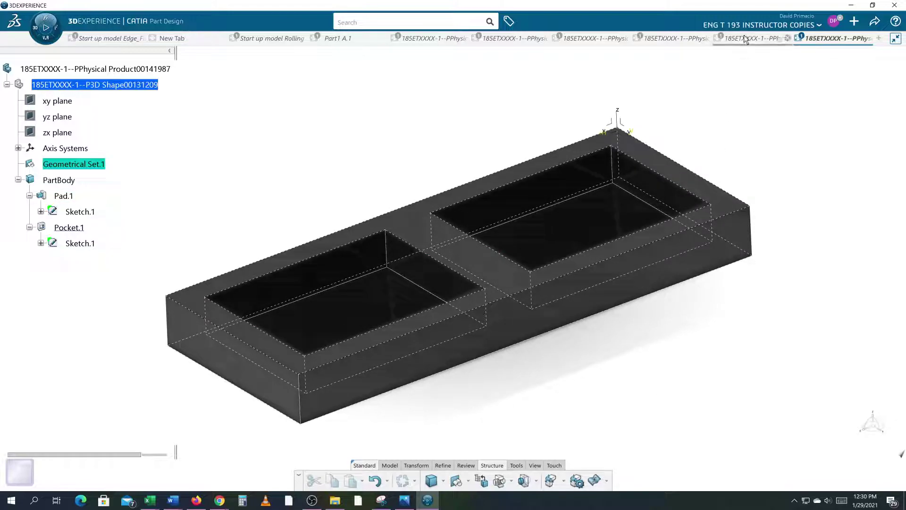
pyautogui.hotkey('ctrl', 'Tab')
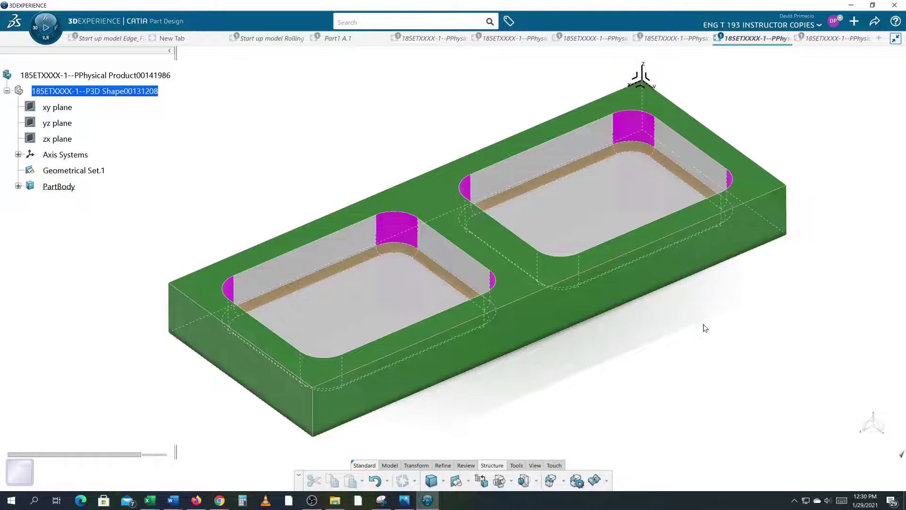
pyautogui.moveTo(696, 349); pyautogui.dragTo(692, 356, button='middle')
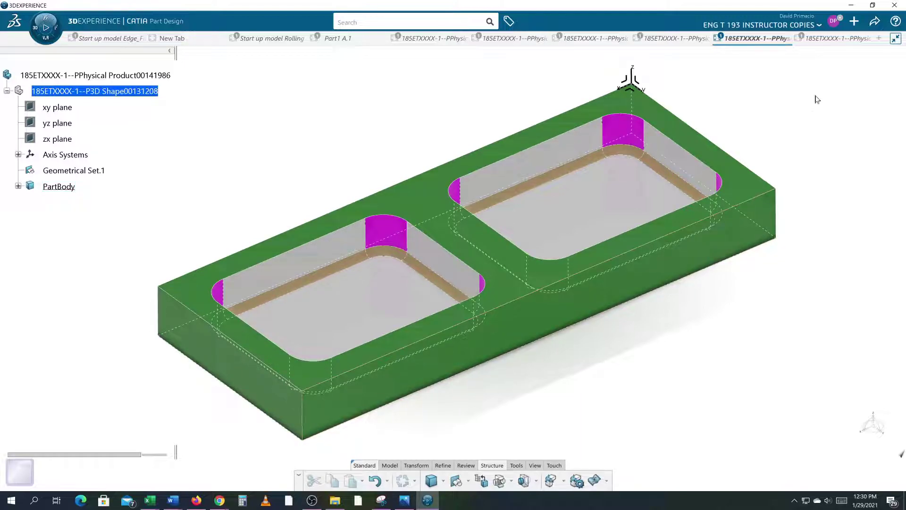
# In the uncoloured working part, sketch an upright rectangle about 1 in wide above the block on the axis system's zx plane.
pyautogui.click(833, 40)
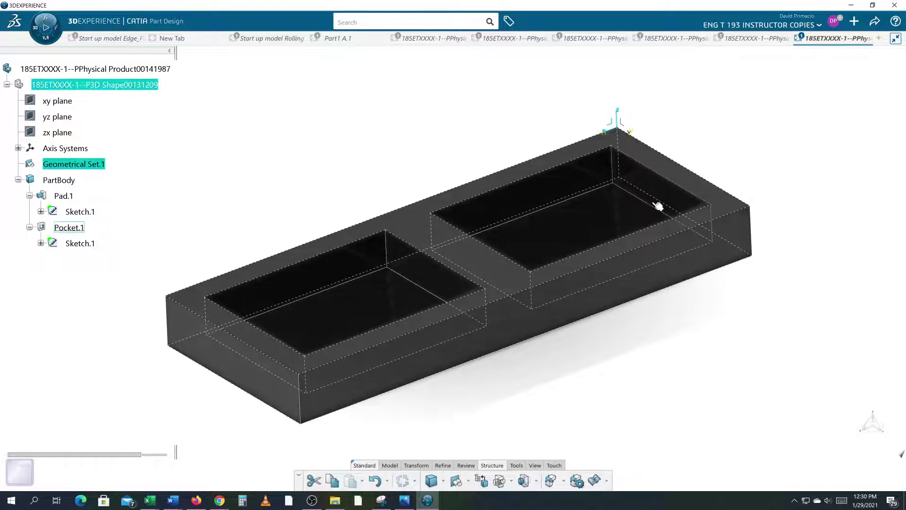
pyautogui.click(618, 119)
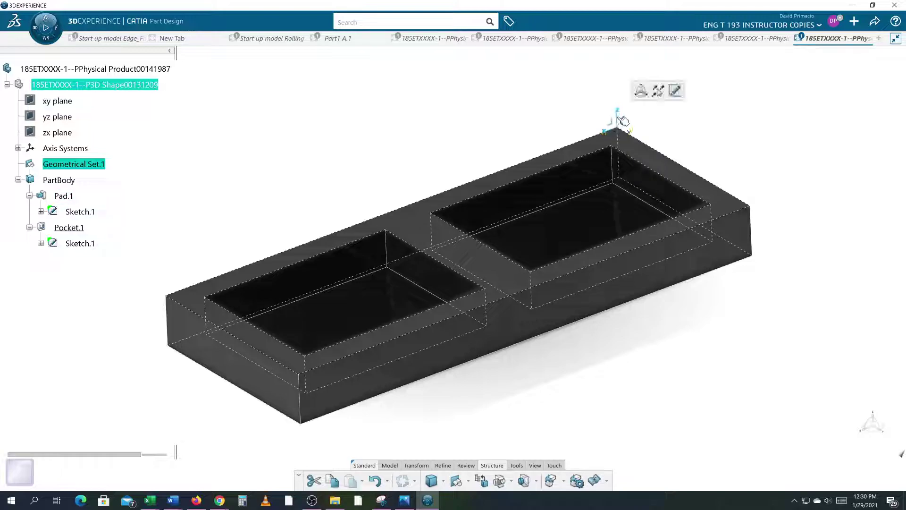
pyautogui.click(675, 91)
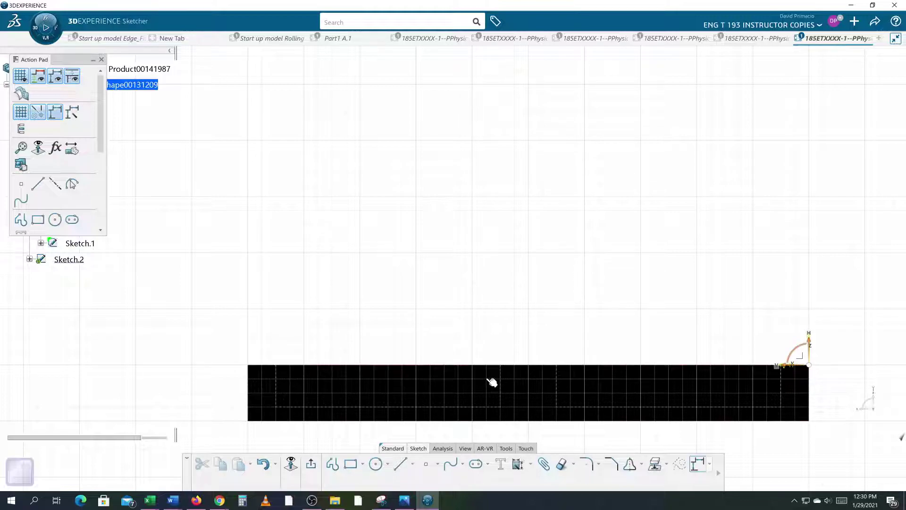
pyautogui.click(351, 464)
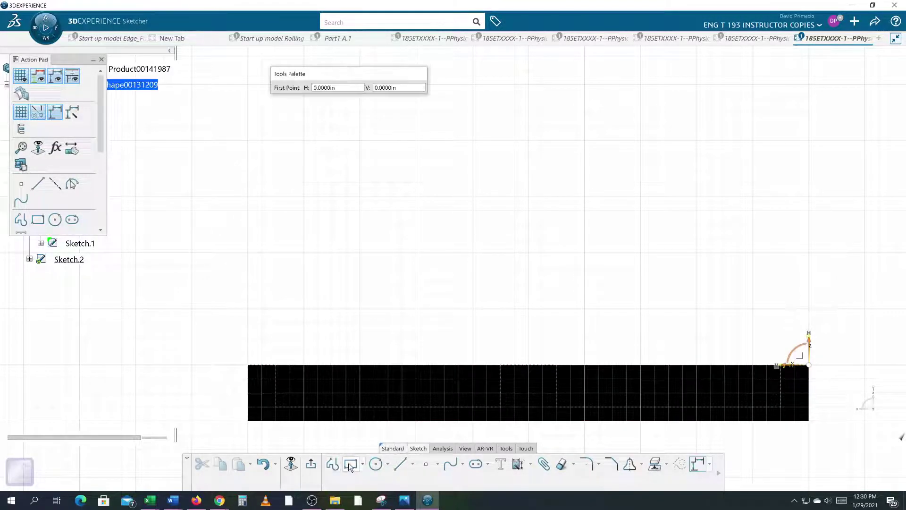
pyautogui.click(751, 258)
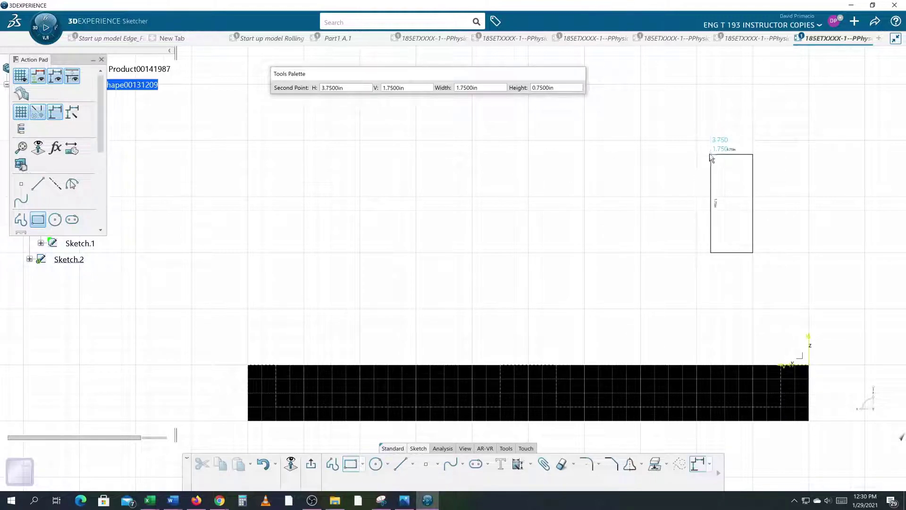
pyautogui.click(700, 112)
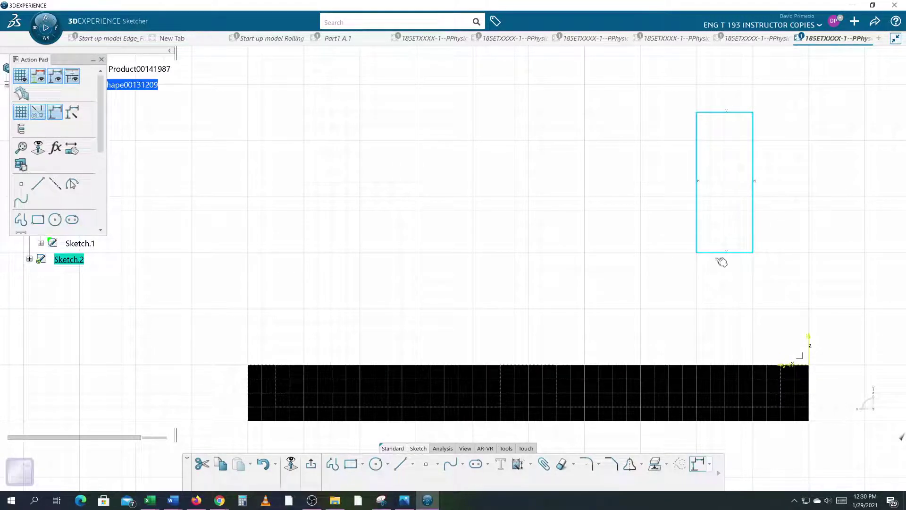
# Add a length constraint to the rectangle's upper edge, placing the dimension above the rectangle.
pyautogui.click(518, 464)
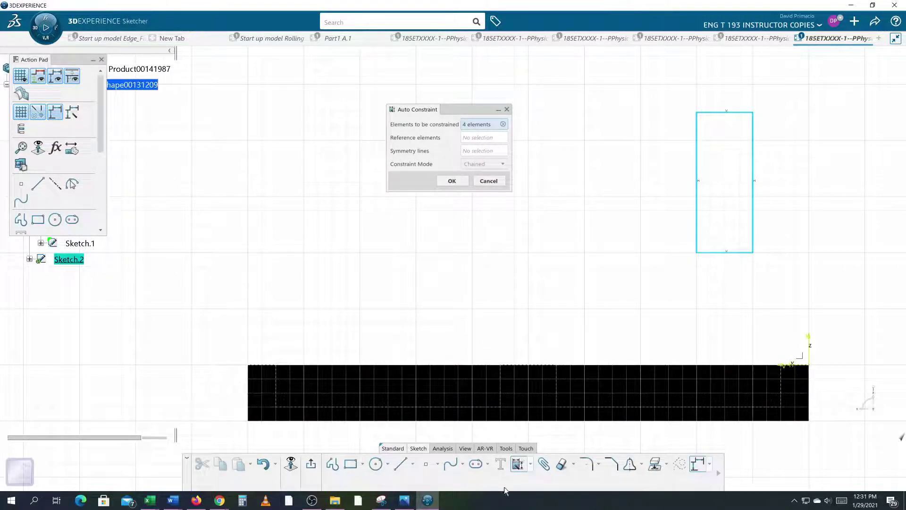
pyautogui.click(531, 464)
pyautogui.click(542, 373)
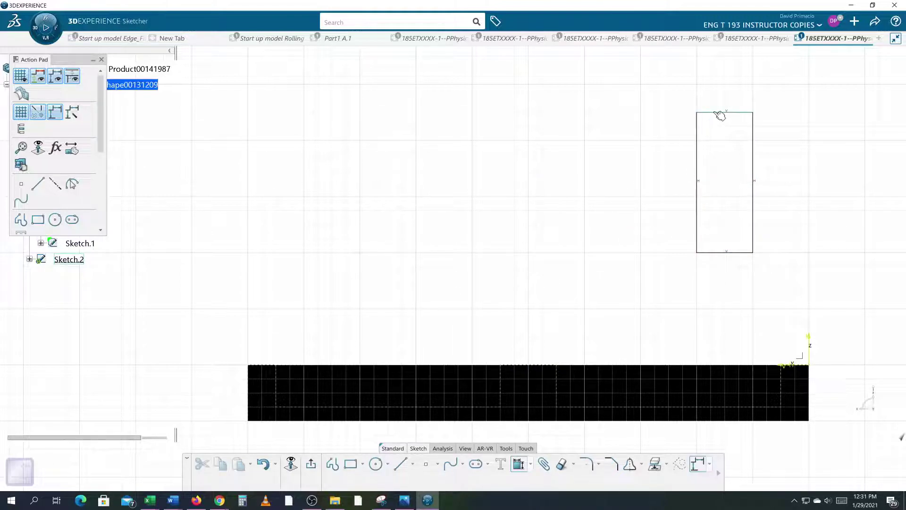
pyautogui.click(719, 113)
pyautogui.click(634, 97)
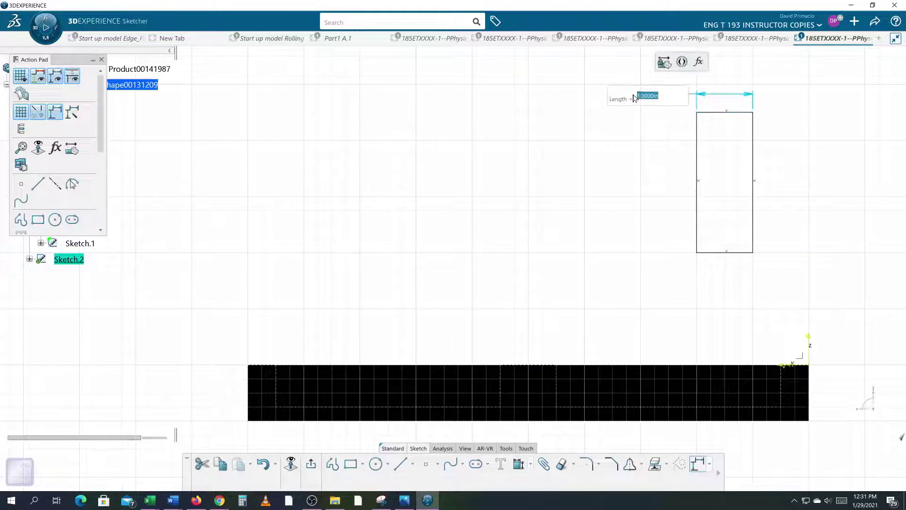
pyautogui.click(655, 142)
pyautogui.click(655, 142)
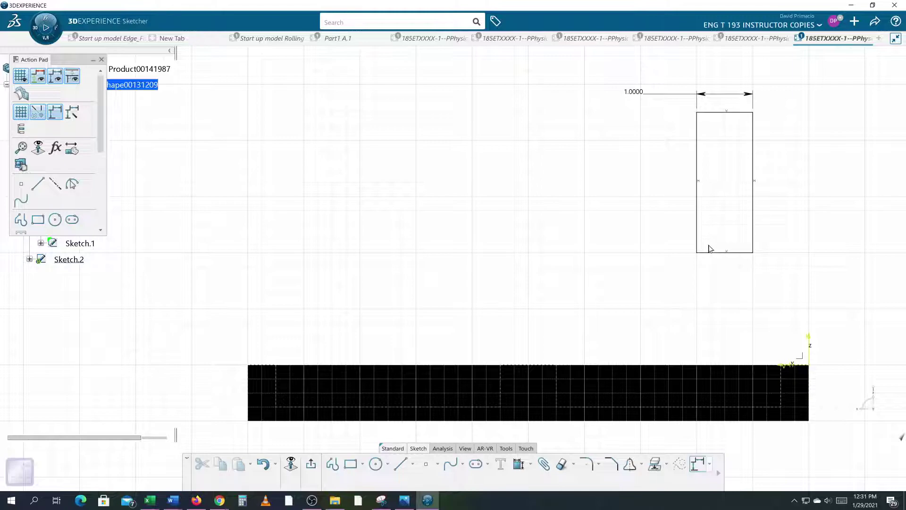
# Round the rectangle's two lower corners with a 1/8 in radius and move both radius labels clear of the profile.
pyautogui.click(587, 465)
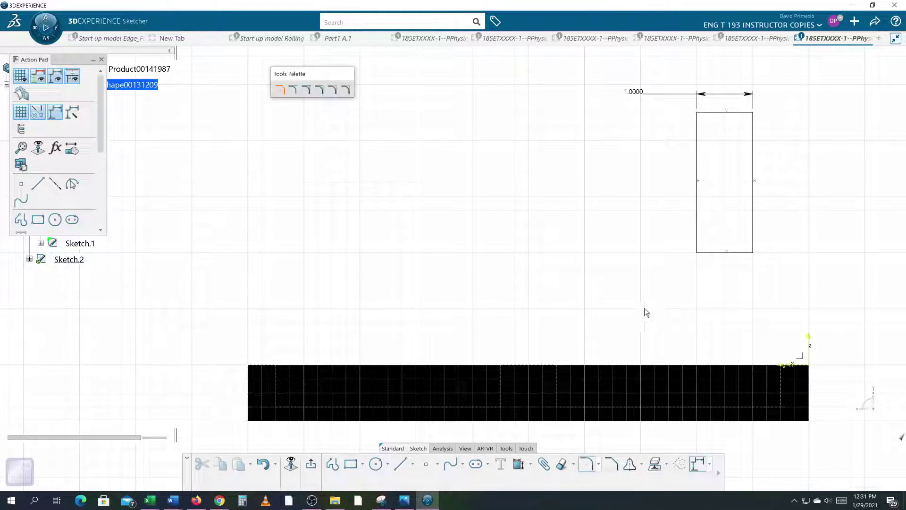
pyautogui.click(778, 269)
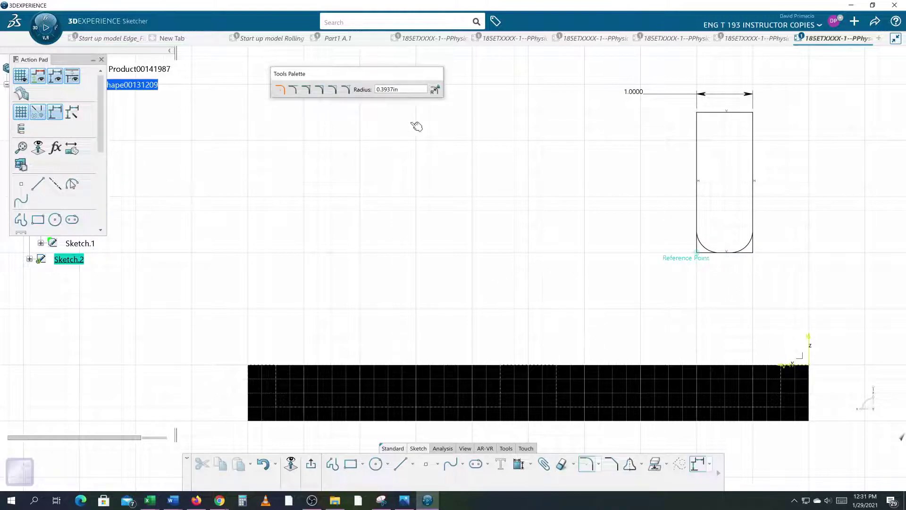
pyautogui.doubleClick(402, 89)
pyautogui.write('1/8')
pyautogui.press('Return')
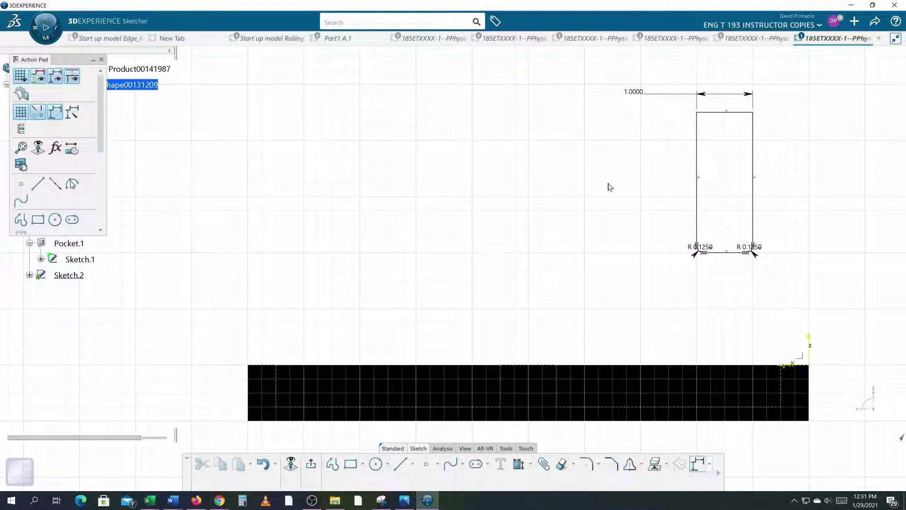
pyautogui.moveTo(743, 248); pyautogui.dragTo(769, 277)
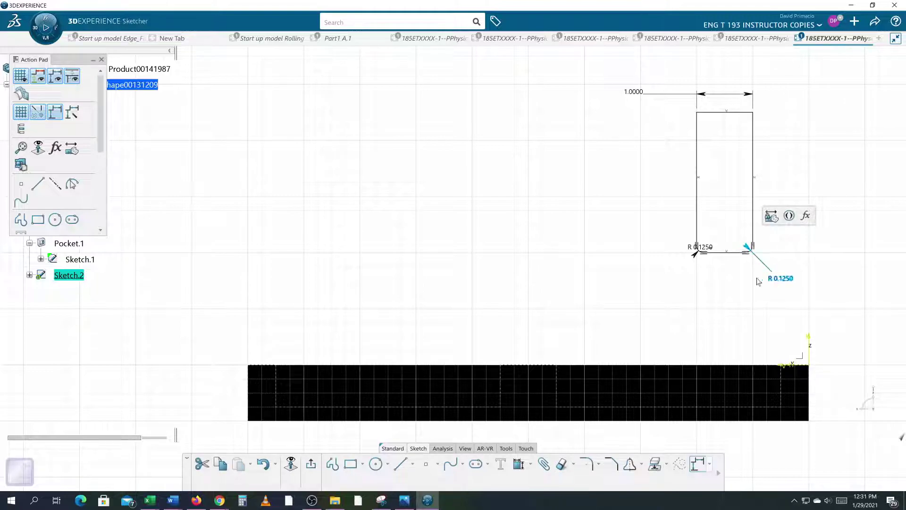
pyautogui.moveTo(714, 251); pyautogui.dragTo(668, 288)
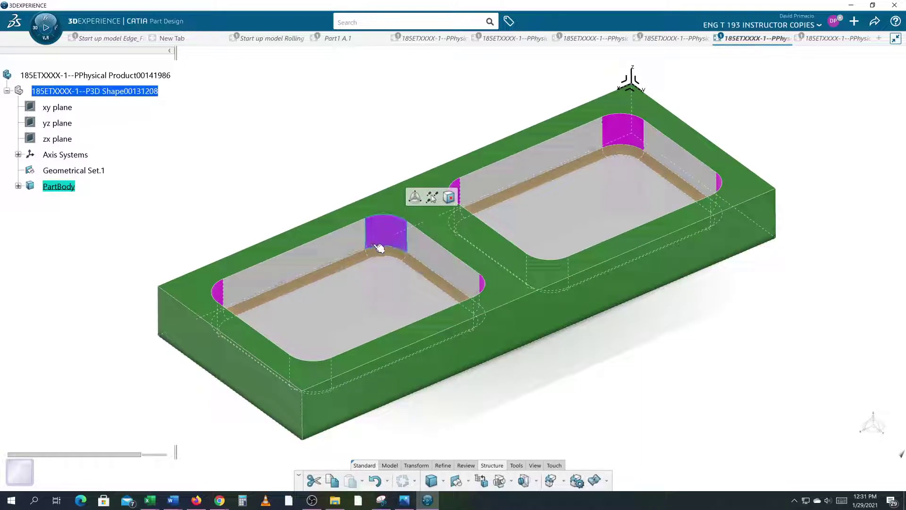
# Examine the rounded pocket corners and the fillets along the pocket floors in the coloured reference part.
pyautogui.click(536, 187)
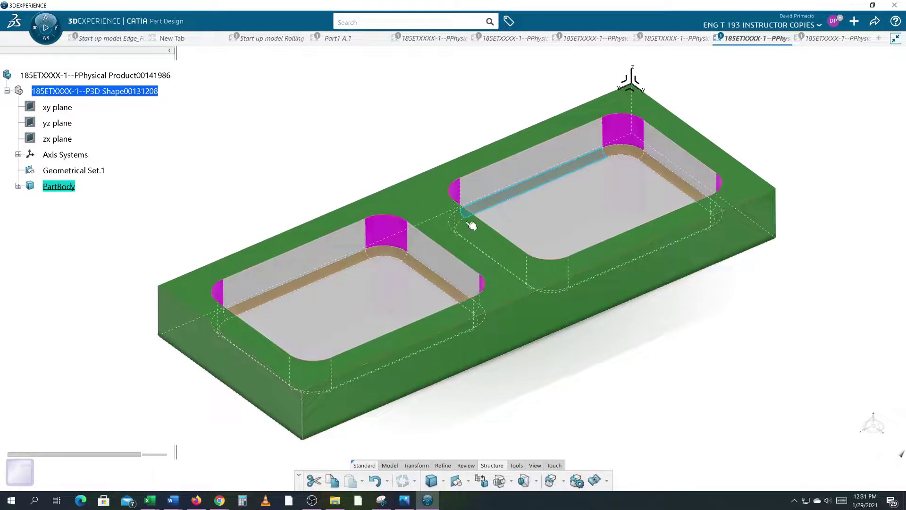
pyautogui.click(670, 341)
pyautogui.moveTo(684, 332)
pyautogui.mouseDown(button='middle')
pyautogui.moveTo(682, 346)
pyautogui.moveTo(670, 336)
pyautogui.moveTo(677, 339)
pyautogui.mouseUp(button='middle')
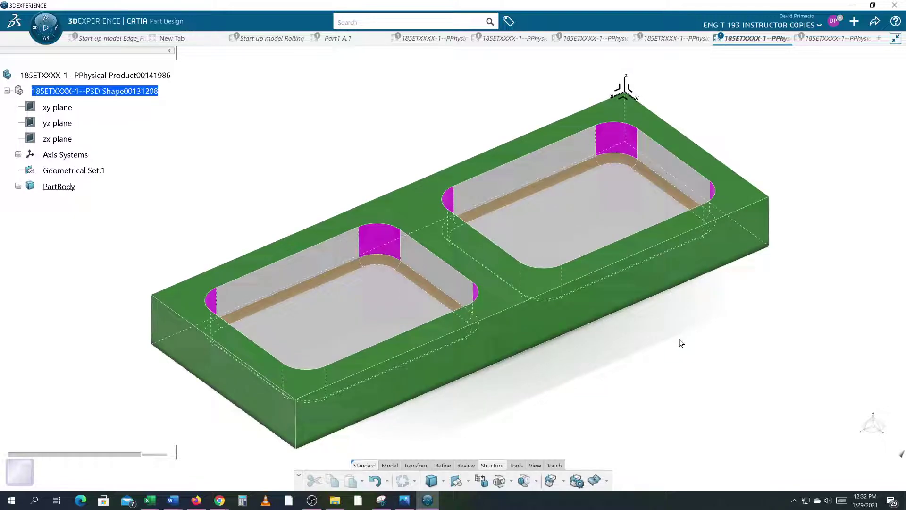
pyautogui.moveTo(674, 335); pyautogui.dragTo(674, 329, button='middle')
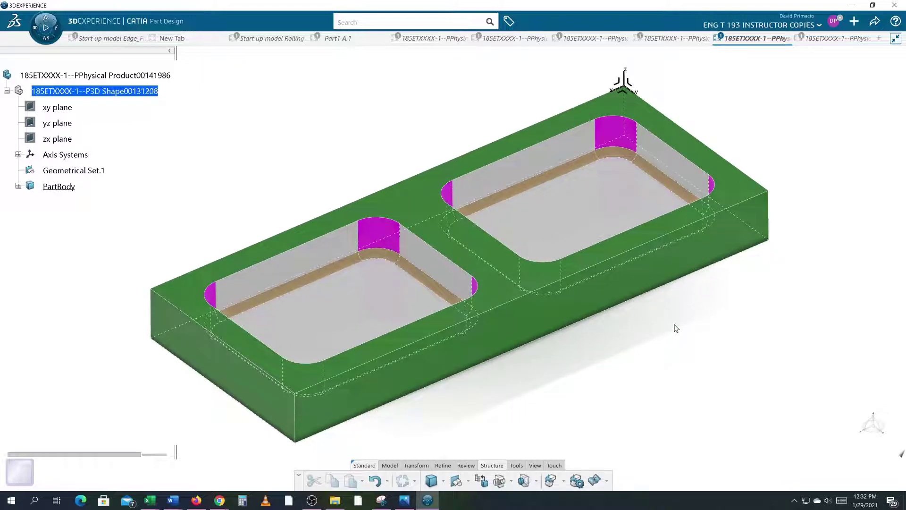
# Hide Sketch.2 in the working part.
pyautogui.click(823, 42)
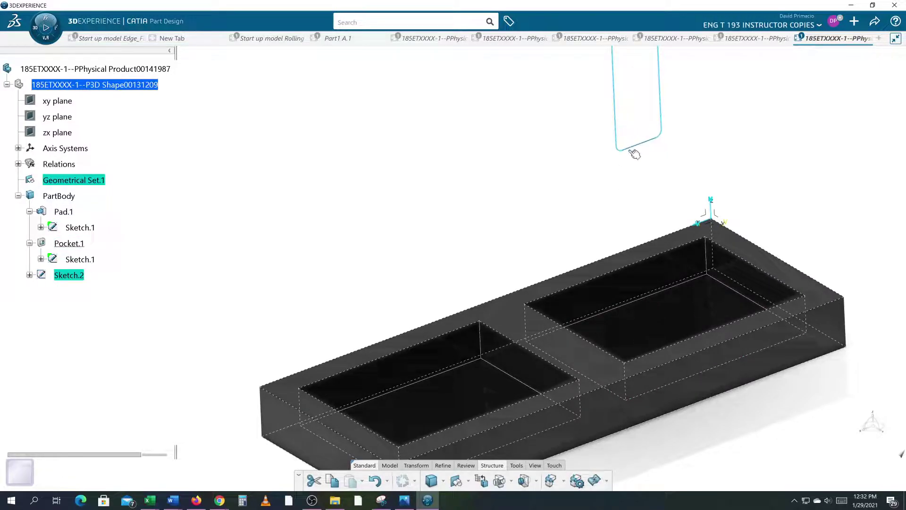
pyautogui.rightClick(74, 273)
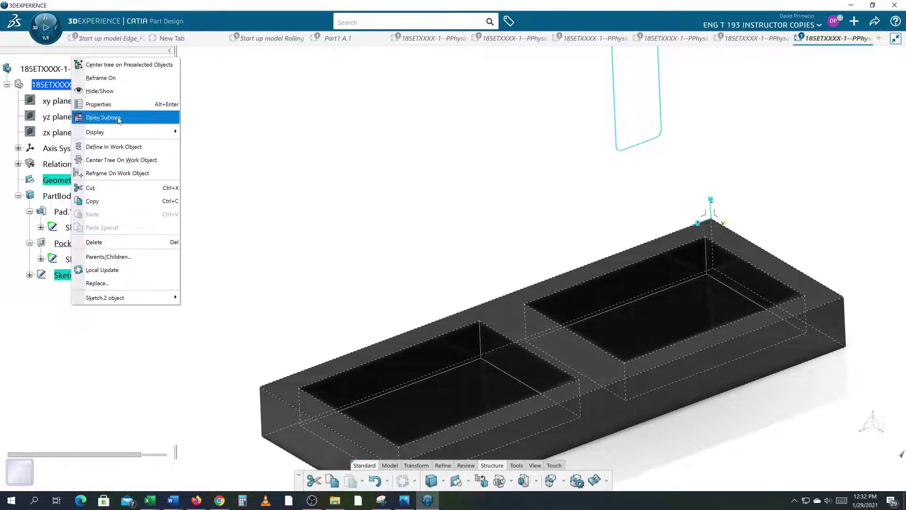
pyautogui.click(124, 91)
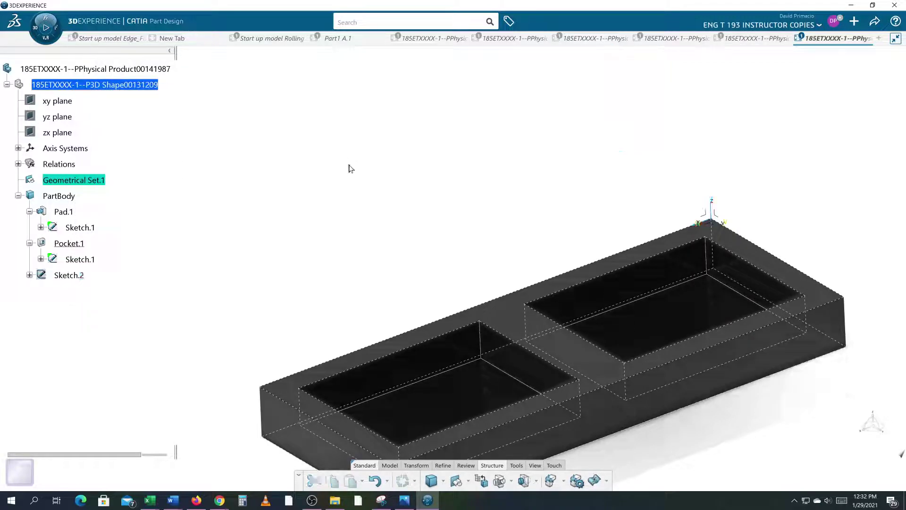
# Fillet the rear vertical corner edge of the pocket nearest the axis system with a 0.5 in radius.
pyautogui.moveTo(712, 396); pyautogui.dragTo(670, 292, button='middle')
pyautogui.moveTo(679, 344); pyautogui.dragTo(710, 352, button='middle')
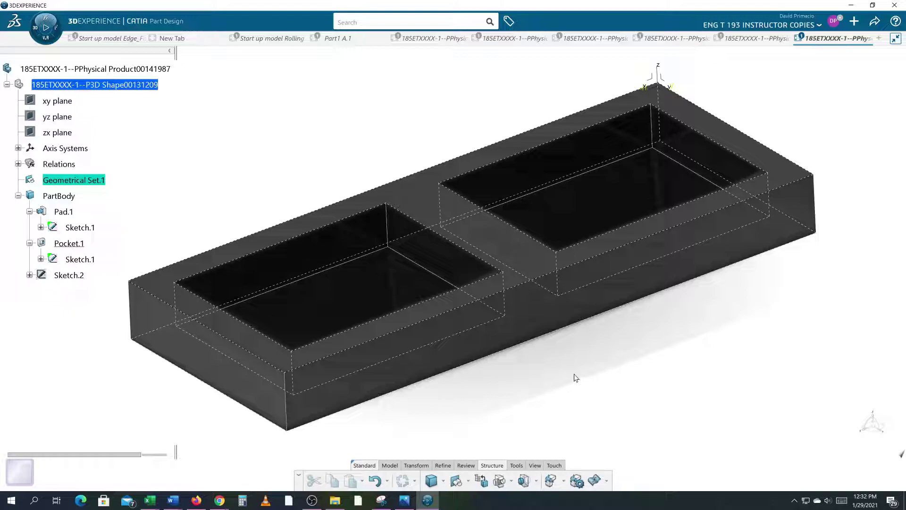
pyautogui.click(442, 465)
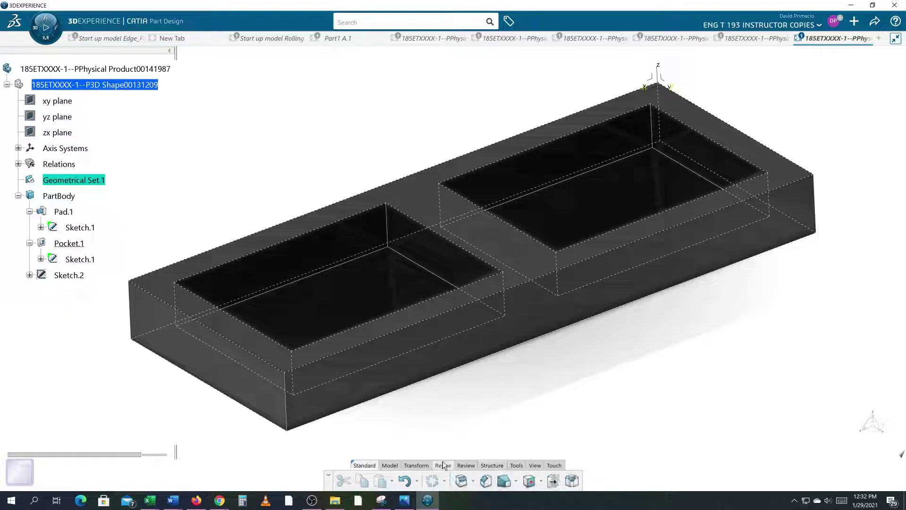
pyautogui.click(462, 481)
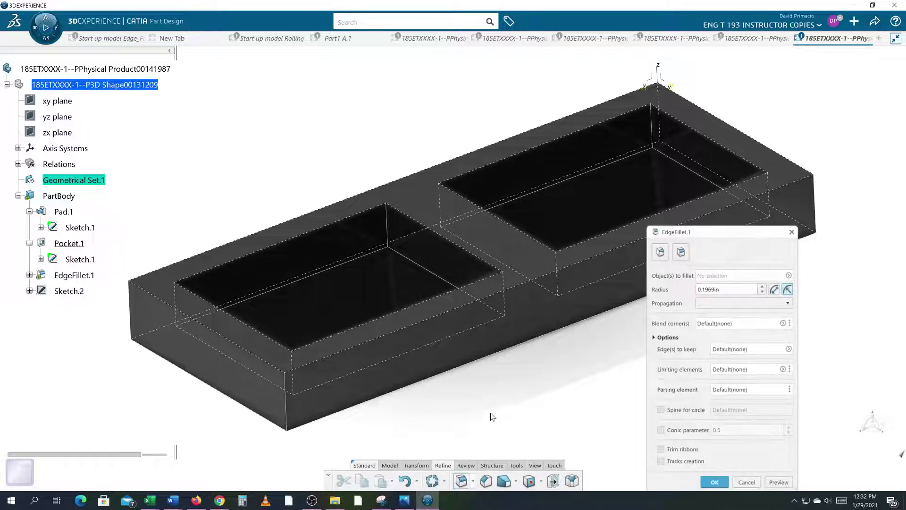
pyautogui.click(657, 129)
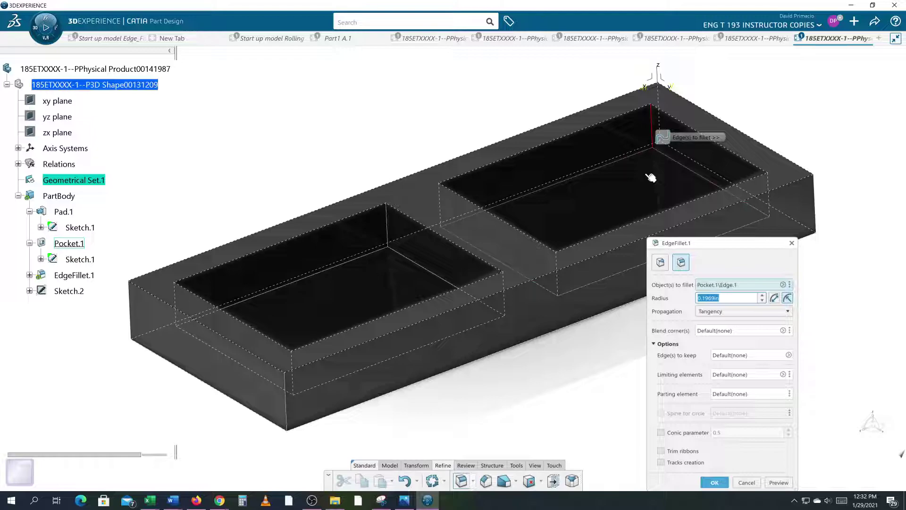
pyautogui.write('.')
pyautogui.press('Return')
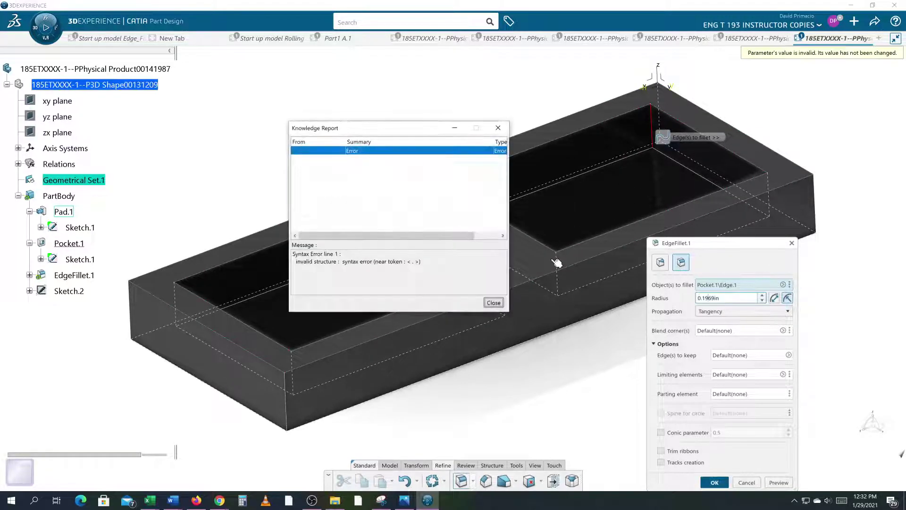
pyautogui.moveTo(552, 260)
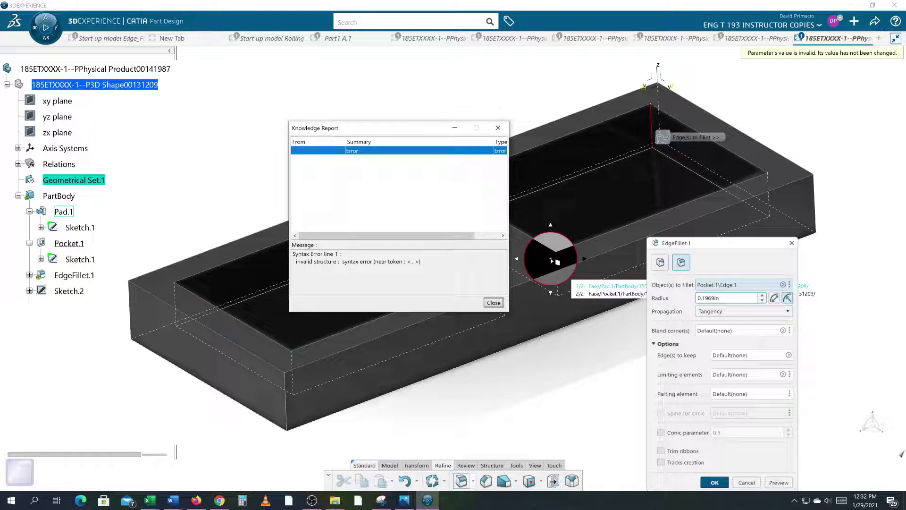
pyautogui.click(493, 303)
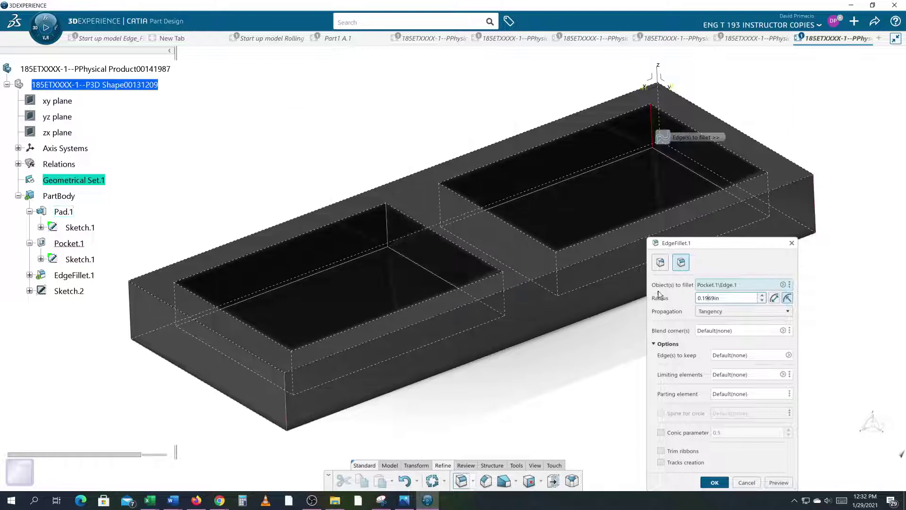
pyautogui.moveTo(723, 300); pyautogui.dragTo(660, 300)
pyautogui.press('BackSpace')
pyautogui.press('Return')
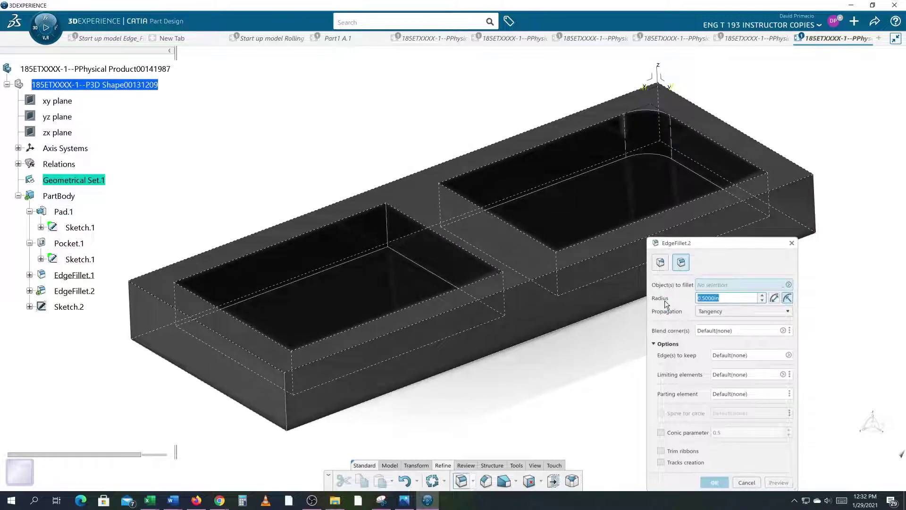
# Fillet the three remaining vertical corner edges of the pocket nearest the axis system as separate 0.5 in edge fillets.
pyautogui.moveTo(607, 327); pyautogui.dragTo(579, 297, button='middle')
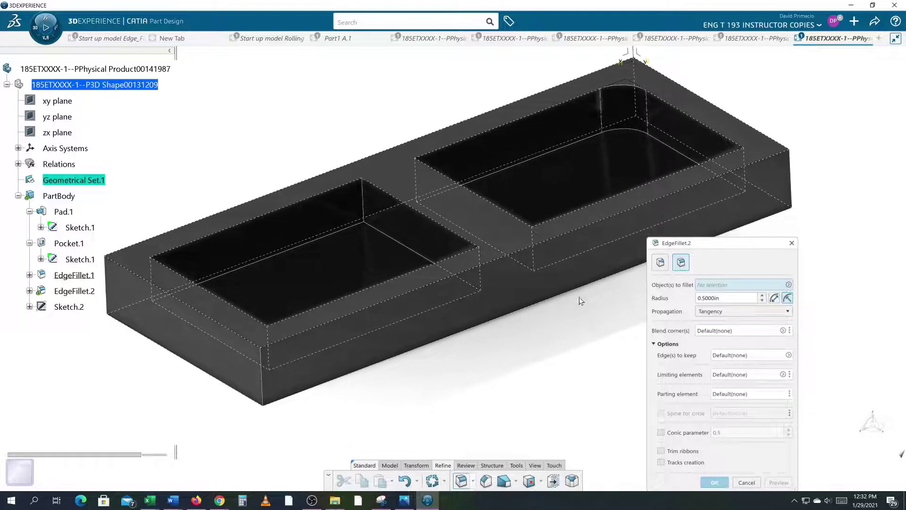
pyautogui.click(748, 179)
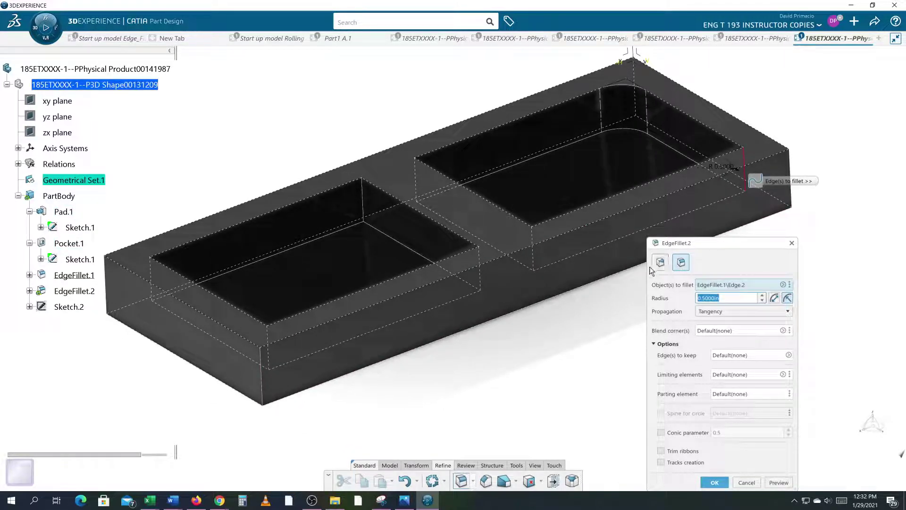
pyautogui.press('Return')
pyautogui.click(420, 185)
pyautogui.press('Return')
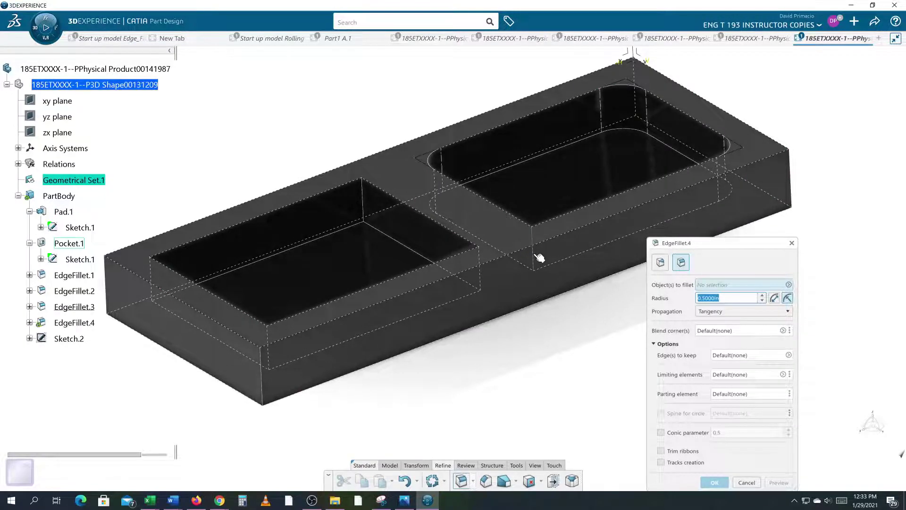
pyautogui.click(539, 257)
pyautogui.press('Return')
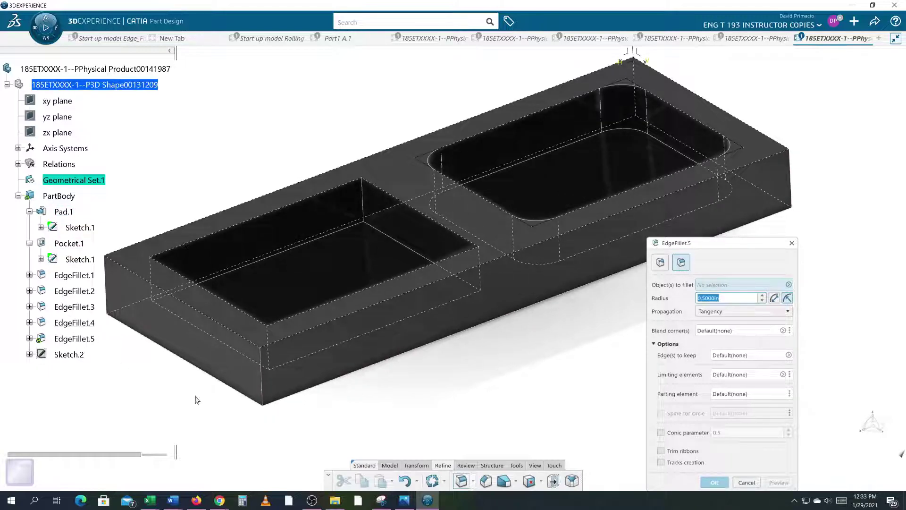
pyautogui.click(745, 485)
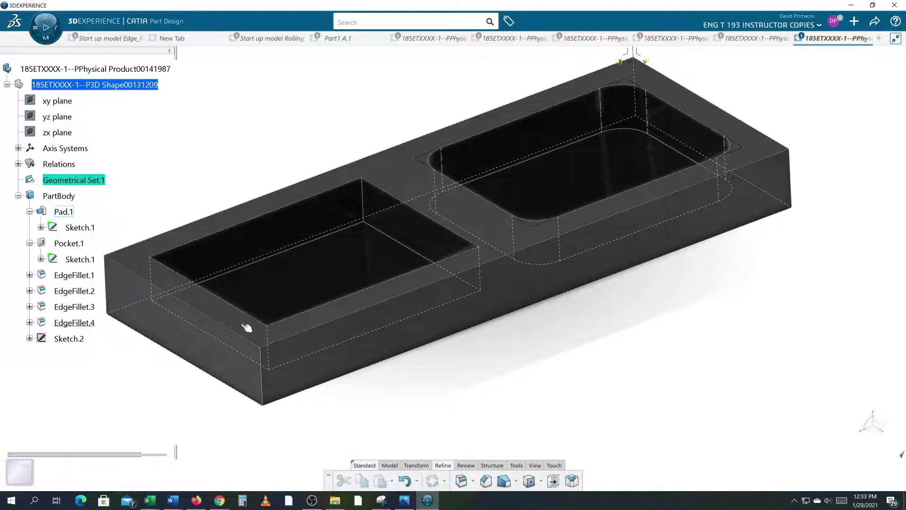
# Delete the three separate corner fillets EdgeFillet.2, EdgeFillet.3 and EdgeFillet.4.
pyautogui.click(84, 291)
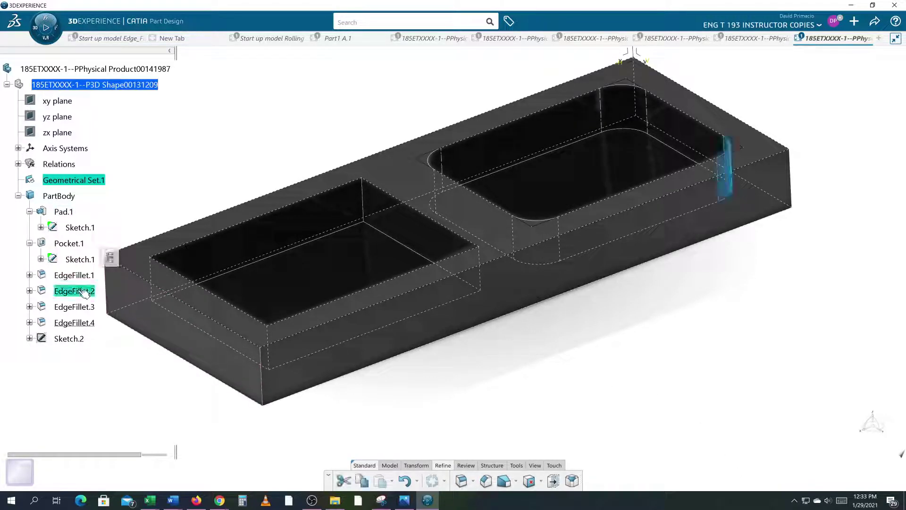
pyautogui.click(76, 323)
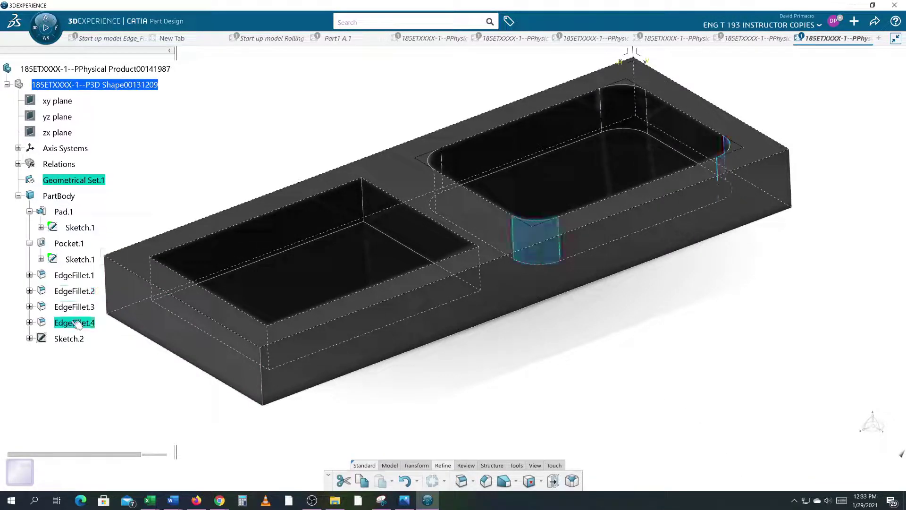
pyautogui.keyDown('shift'); pyautogui.click(66, 292); pyautogui.keyUp('shift')
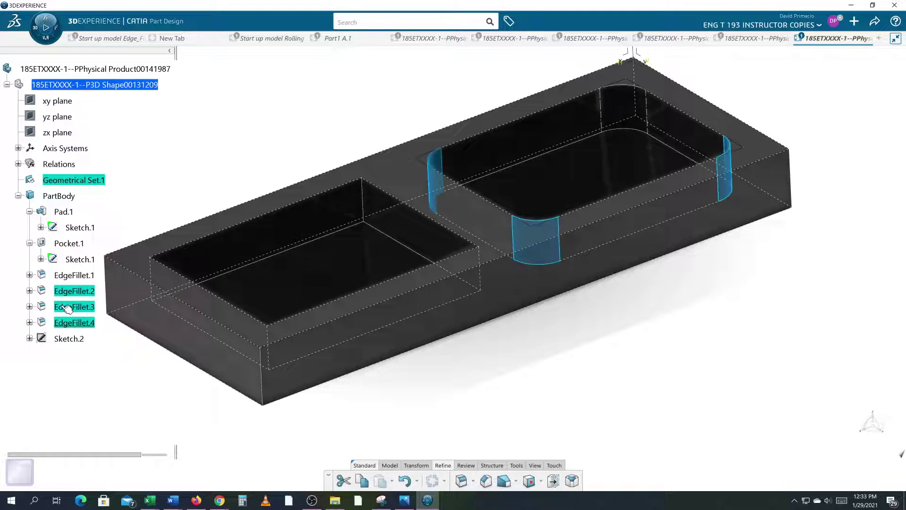
pyautogui.press('Delete')
# Add the other three vertical corner edges of the pocket nearest the axis system to the 0.5 in fillet EdgeFillet.1.
pyautogui.moveTo(584, 346); pyautogui.dragTo(606, 337, button='middle')
pyautogui.moveTo(174, 333); pyautogui.dragTo(233, 347, button='middle')
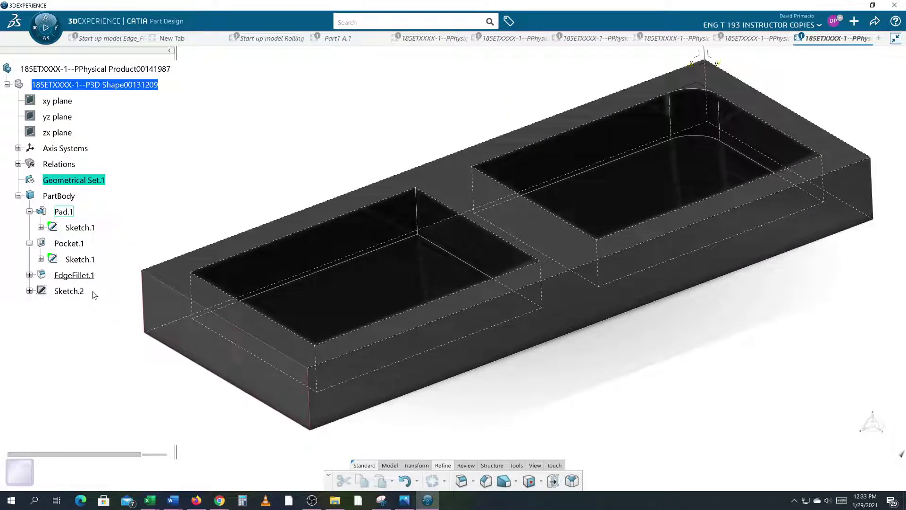
pyautogui.doubleClick(75, 275)
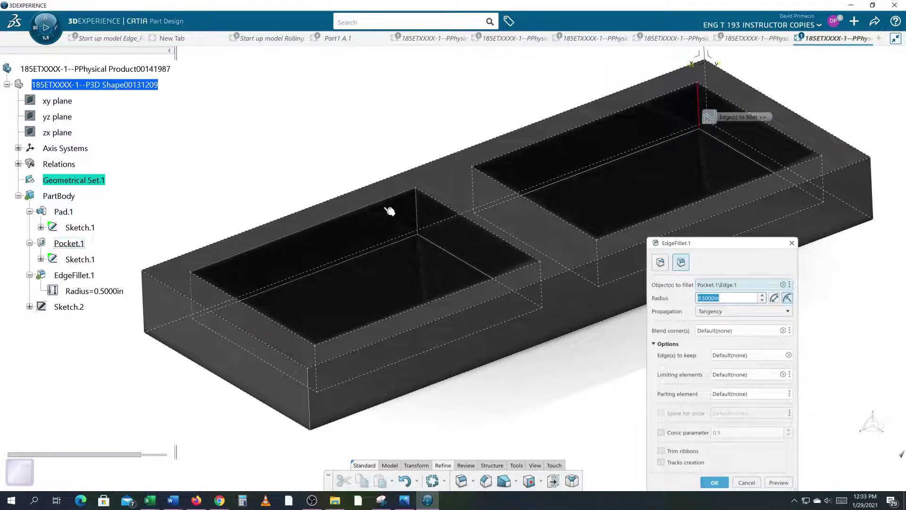
pyautogui.click(478, 190)
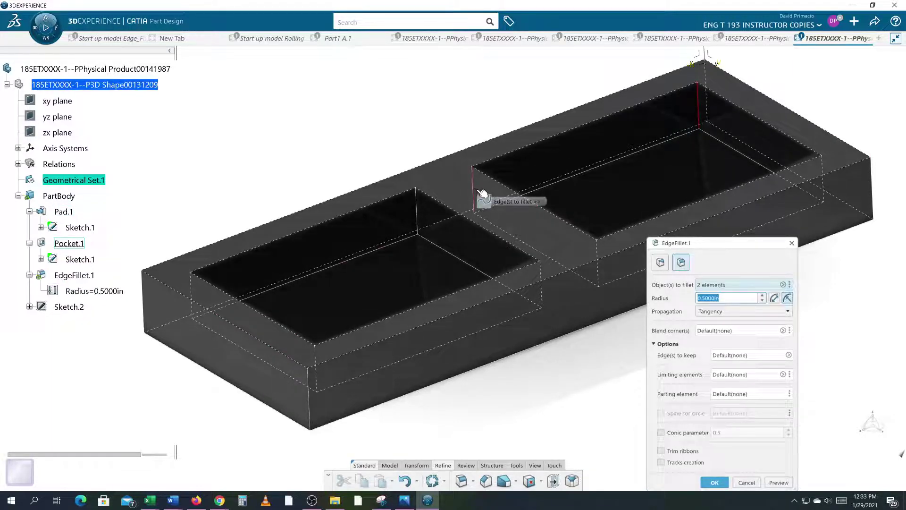
pyautogui.click(599, 258)
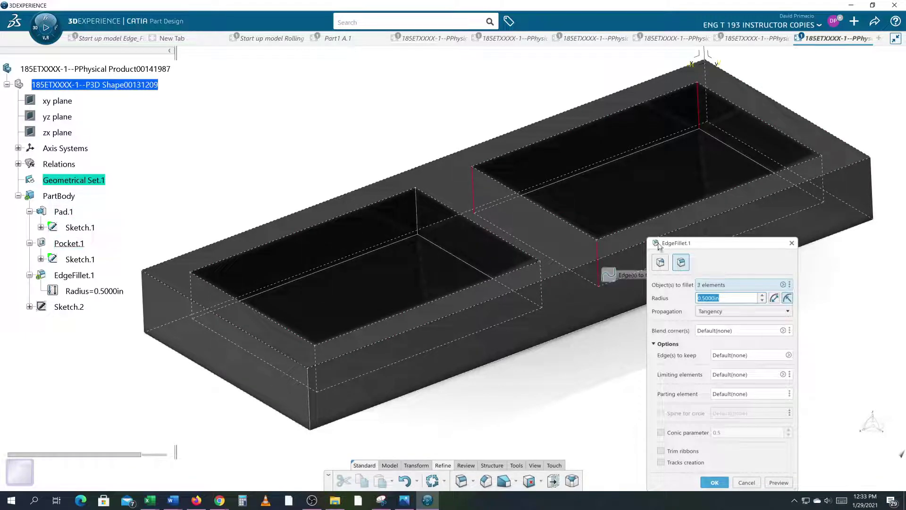
pyautogui.click(825, 189)
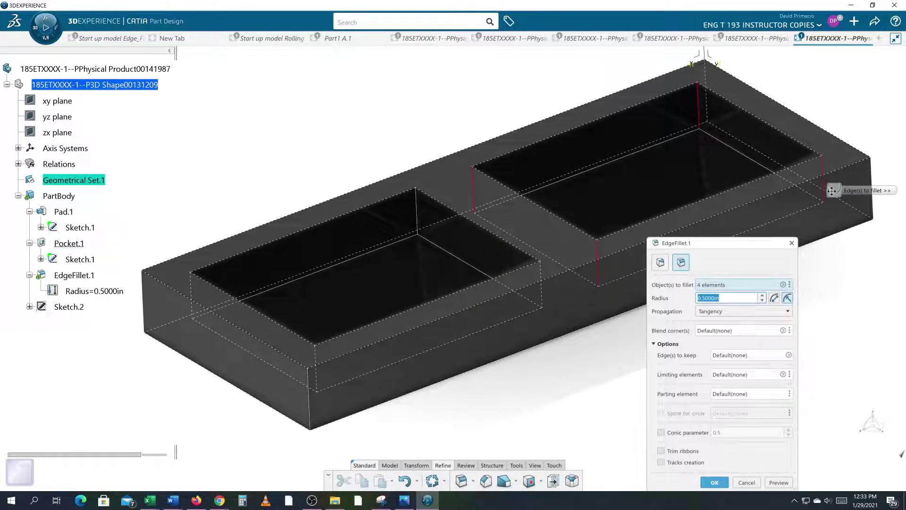
pyautogui.click(714, 482)
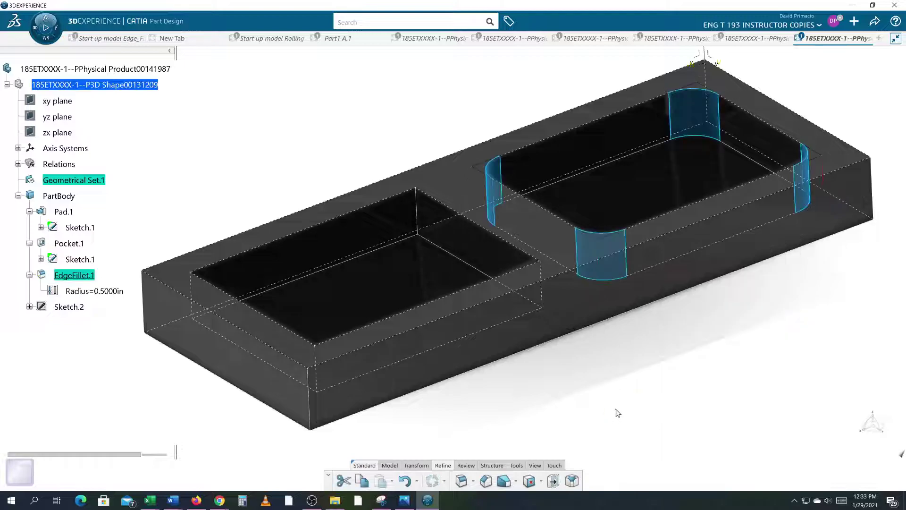
# Extend EdgeFillet.1 to the four vertical corner edges of the pocket farther from the axis system.
pyautogui.moveTo(646, 400); pyautogui.dragTo(629, 389, button='middle')
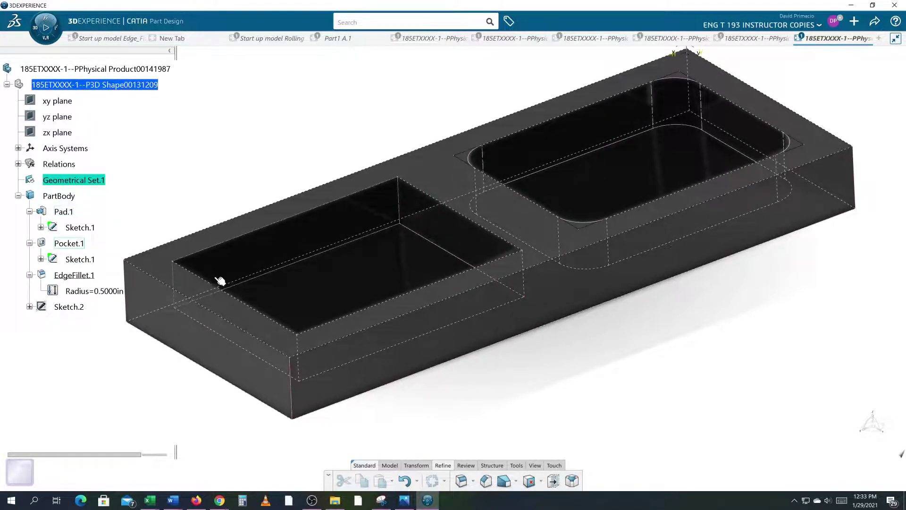
pyautogui.doubleClick(84, 275)
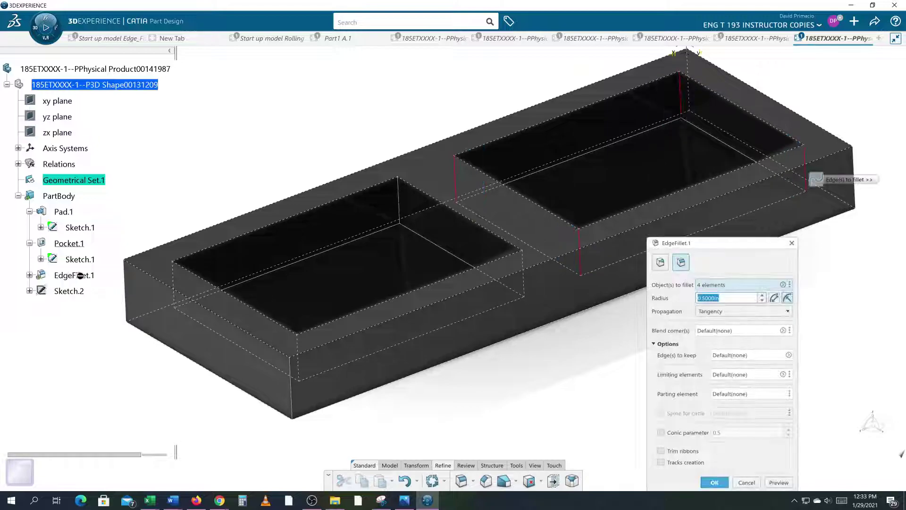
pyautogui.click(400, 203)
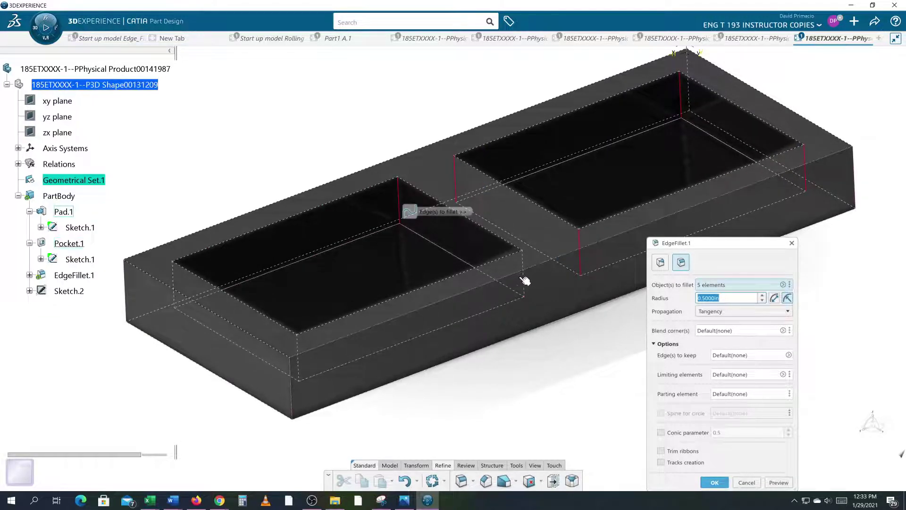
pyautogui.click(528, 281)
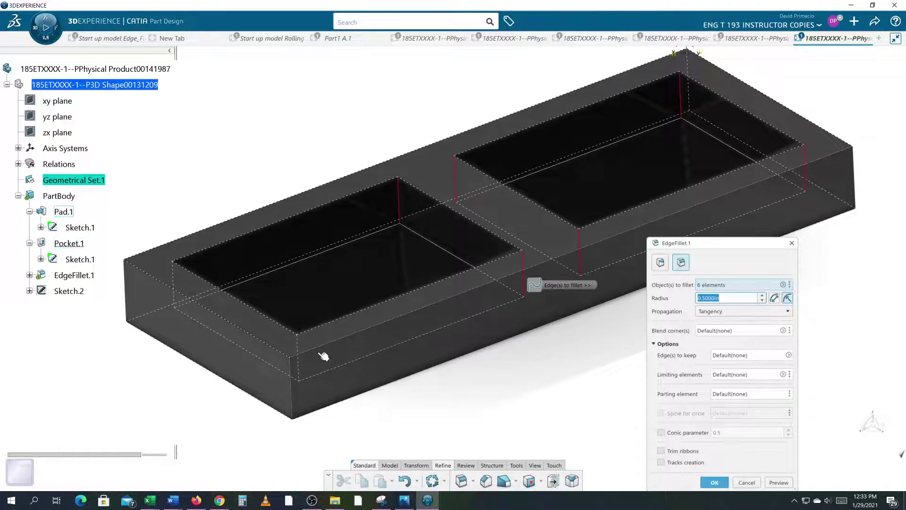
pyautogui.click(300, 351)
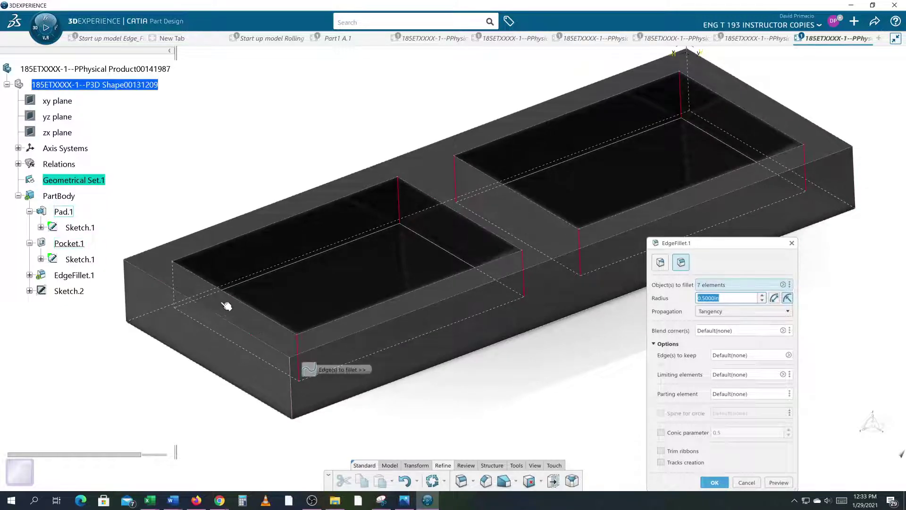
pyautogui.click(176, 283)
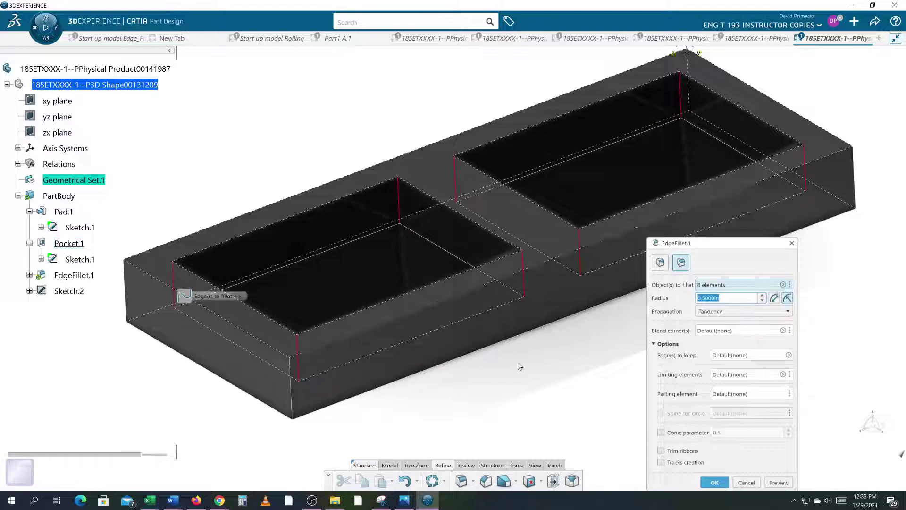
pyautogui.click(714, 483)
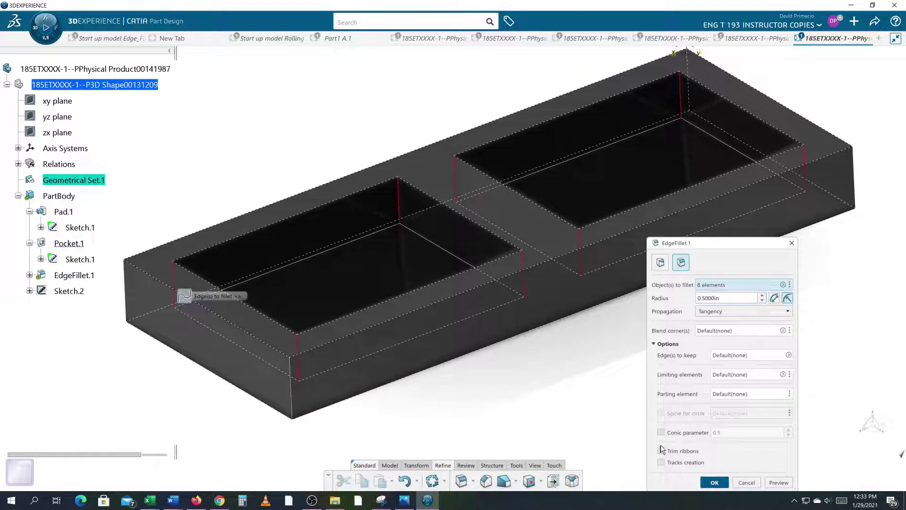
pyautogui.moveTo(650, 429); pyautogui.dragTo(634, 420, button='middle')
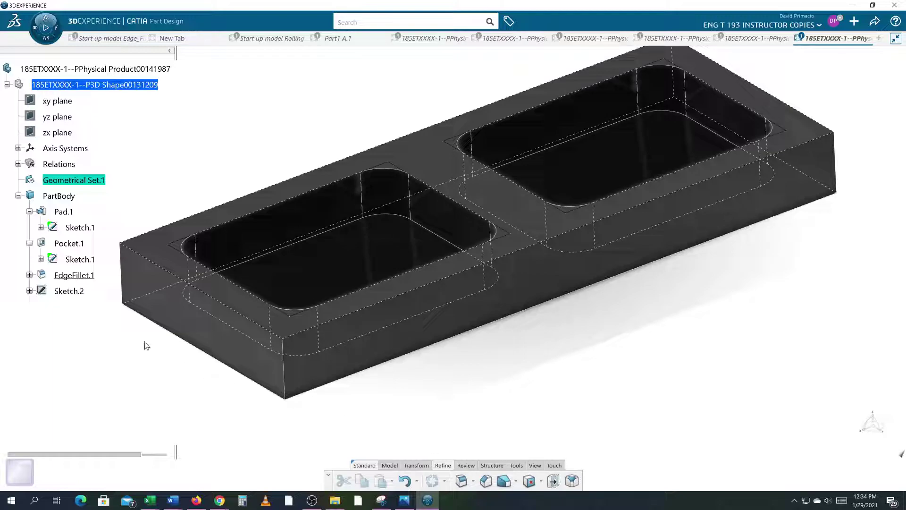
# Fillet around the floor faces of both pockets with a 0.125 in radius in a single edge fillet.
pyautogui.click(72, 275)
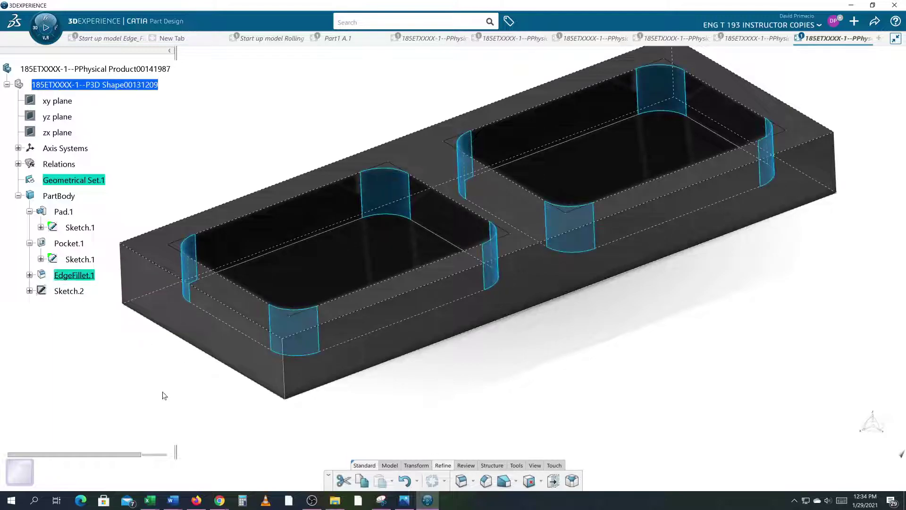
pyautogui.moveTo(208, 407); pyautogui.dragTo(262, 413, button='middle')
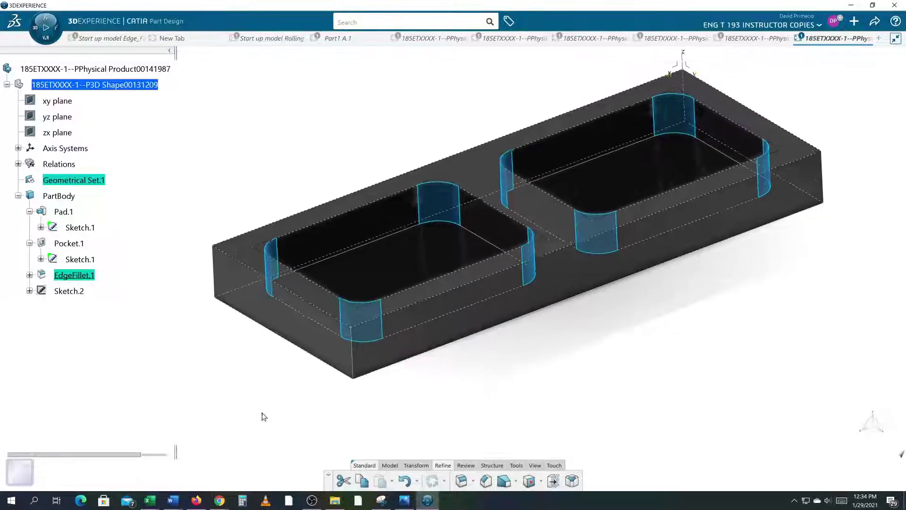
pyautogui.click(462, 480)
pyautogui.click(415, 284)
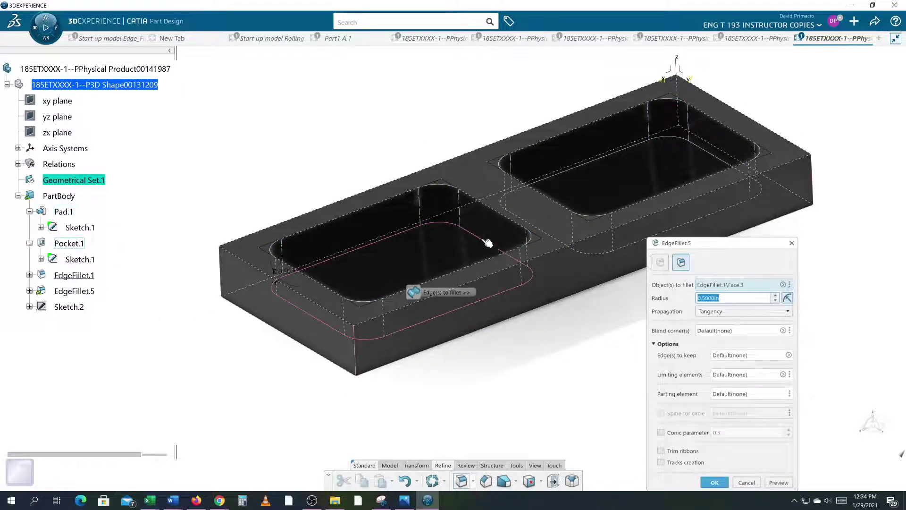
pyautogui.click(599, 202)
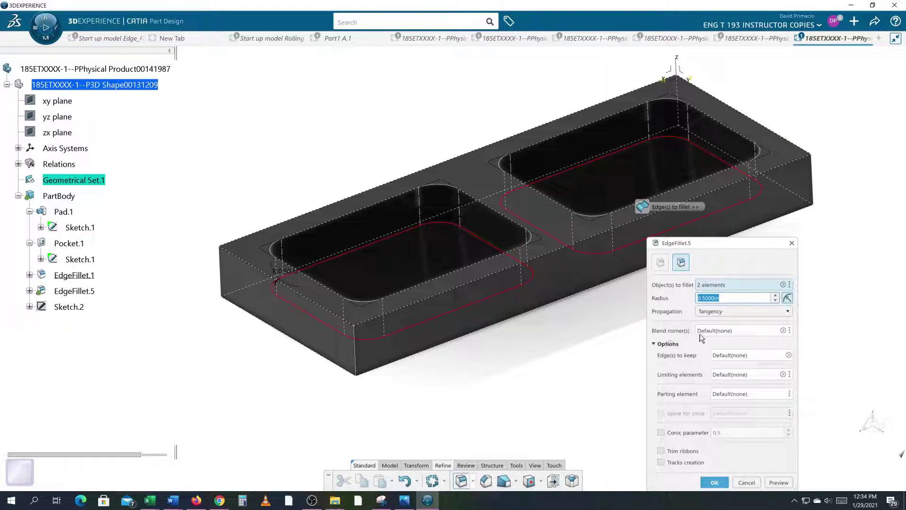
pyautogui.write('.125')
pyautogui.press('Return')
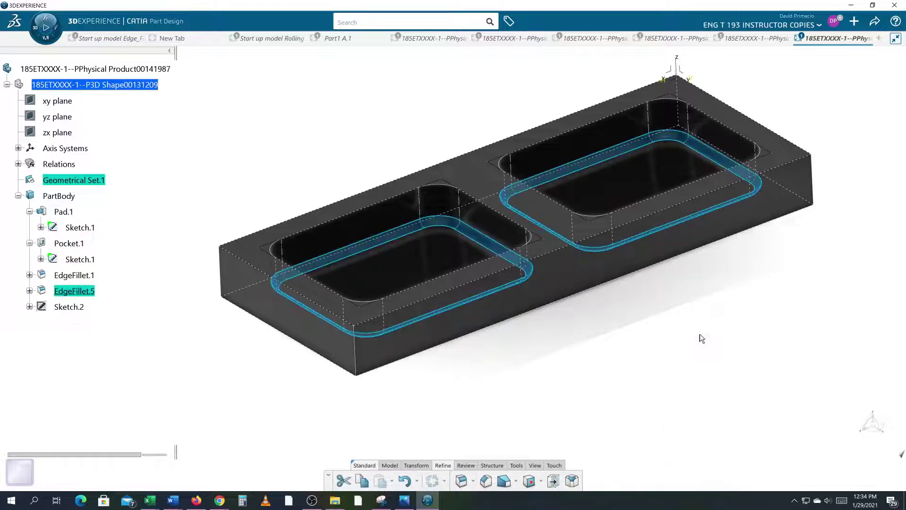
# Set the fill color of both EdgeFillet.1 and EdgeFillet.5 to yellow in their graphic properties.
pyautogui.moveTo(647, 347); pyautogui.dragTo(650, 357, button='middle')
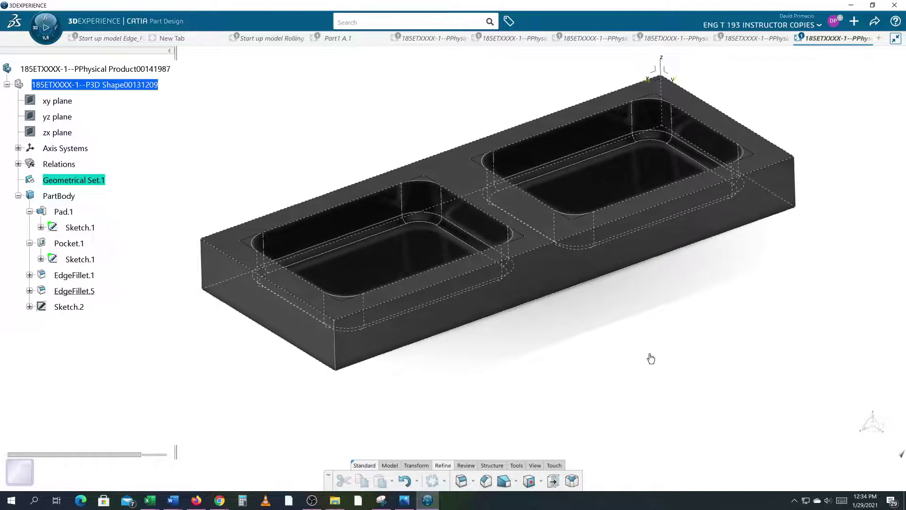
pyautogui.click(70, 275)
pyautogui.keyDown('ctrl'); pyautogui.click(66, 291); pyautogui.keyUp('ctrl')
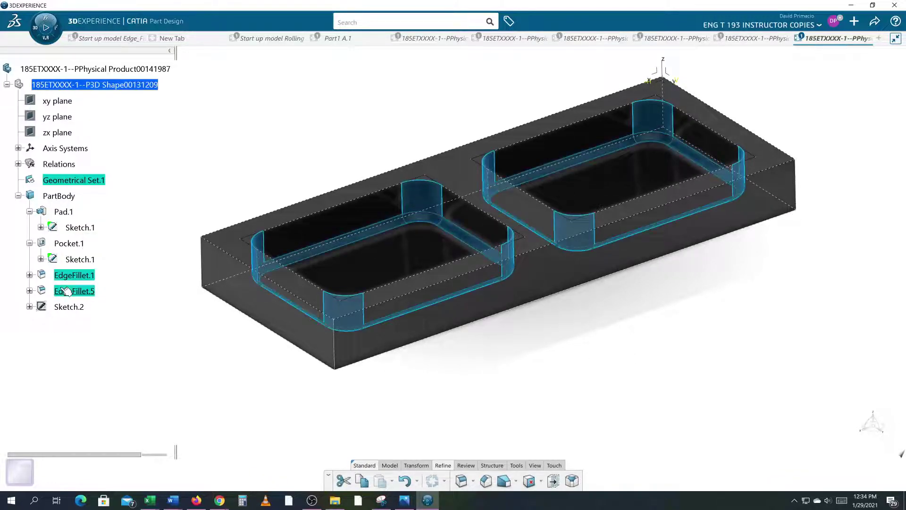
pyautogui.rightClick(66, 290)
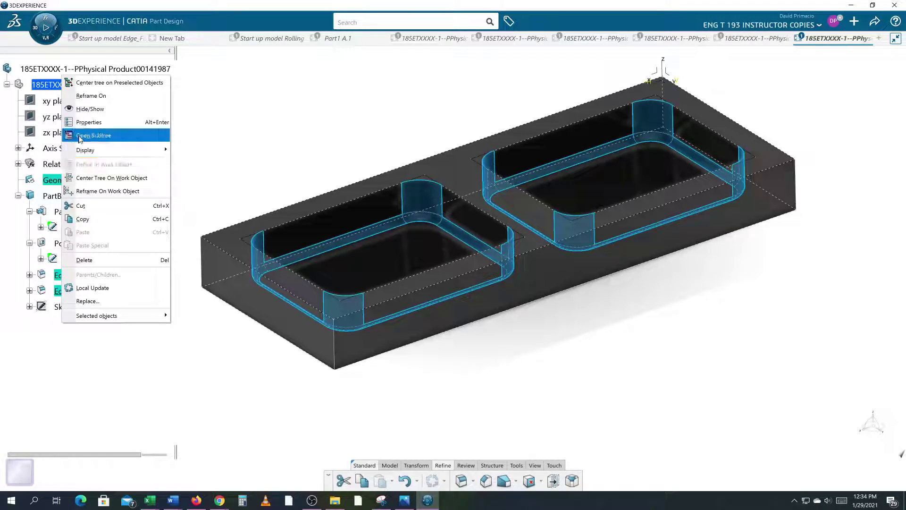
pyautogui.click(89, 122)
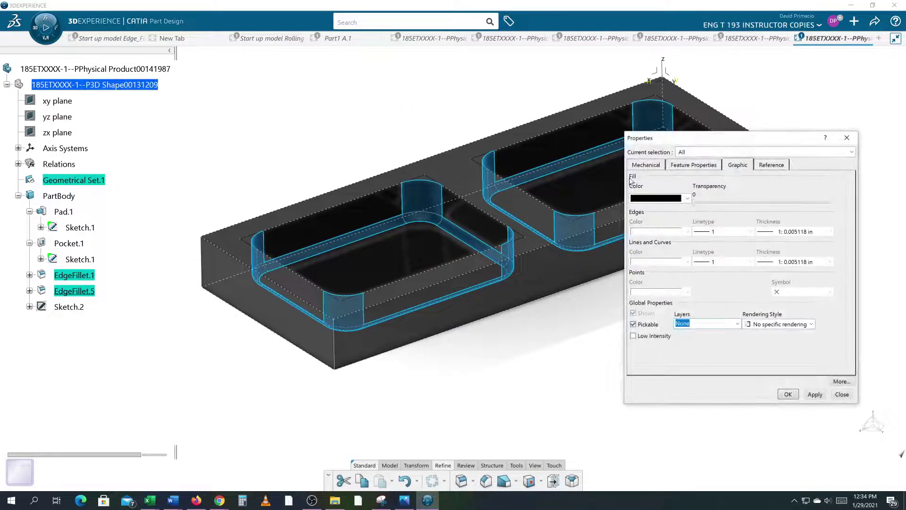
pyautogui.click(685, 199)
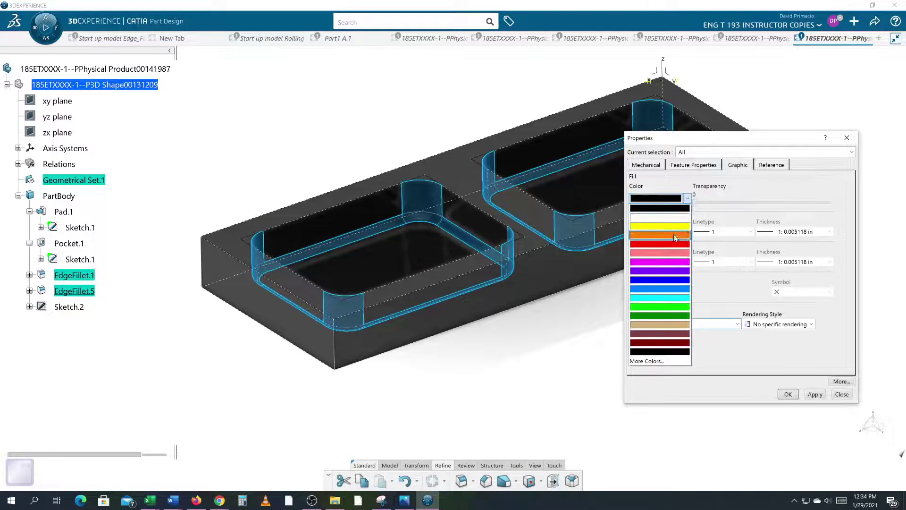
pyautogui.click(670, 229)
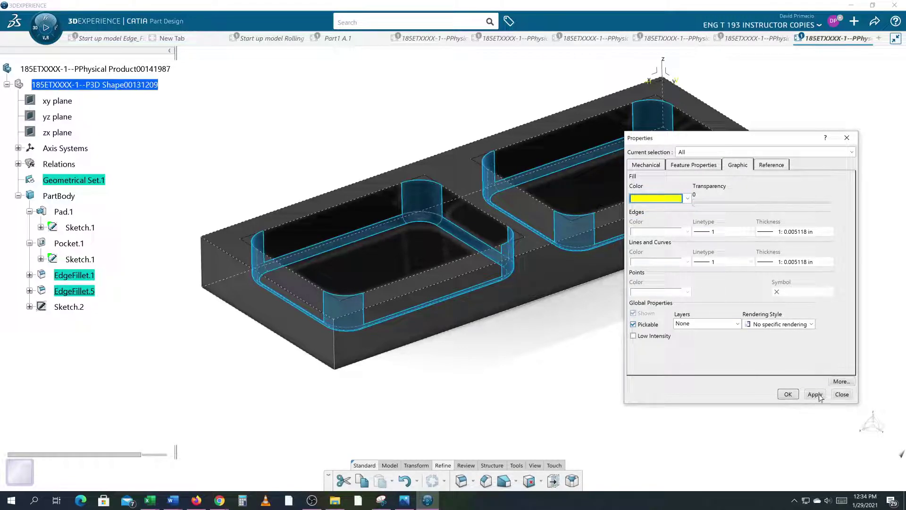
pyautogui.click(815, 394)
pyautogui.click(788, 394)
pyautogui.click(766, 392)
pyautogui.moveTo(711, 379); pyautogui.dragTo(678, 377, button='middle')
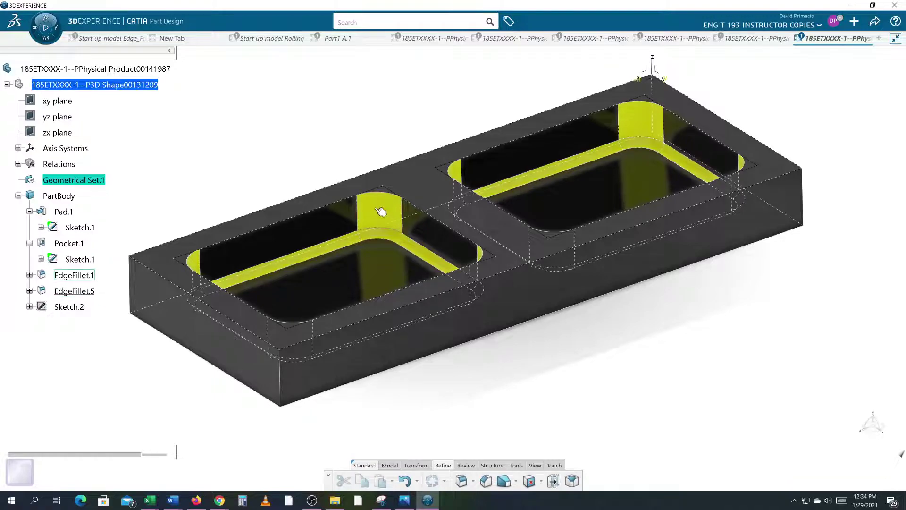
pyautogui.moveTo(658, 355)
pyautogui.mouseDown(button='middle')
pyautogui.moveTo(669, 346)
pyautogui.moveTo(670, 354)
pyautogui.moveTo(633, 339)
pyautogui.moveTo(661, 351)
pyautogui.moveTo(644, 353)
pyautogui.mouseUp(button='middle')
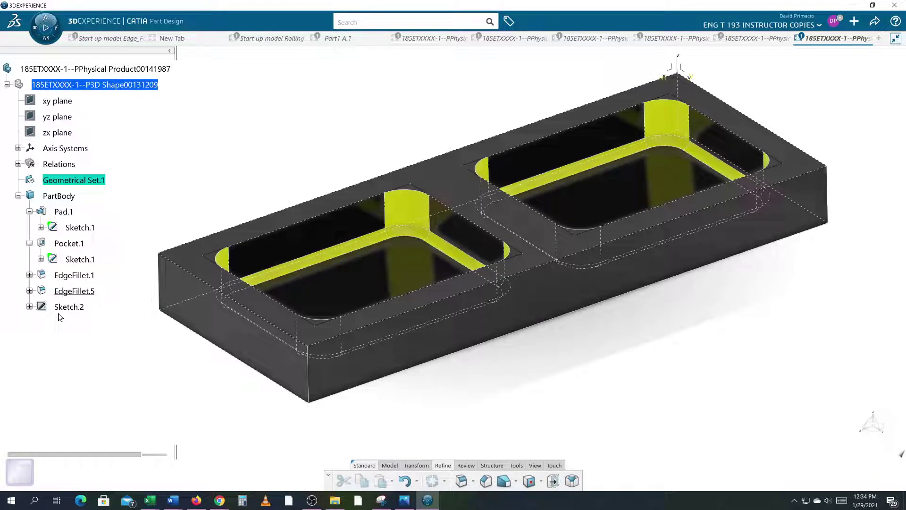
pyautogui.moveTo(650, 365); pyautogui.dragTo(625, 359, button='middle')
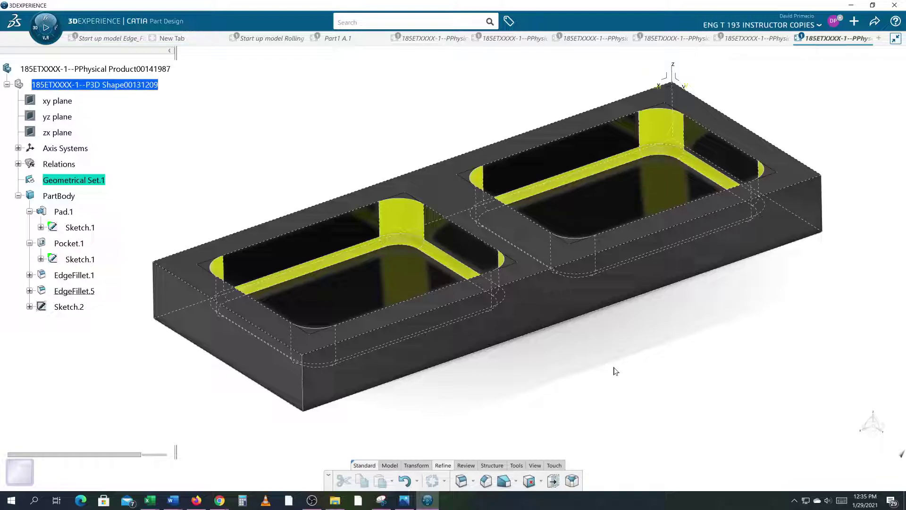
pyautogui.moveTo(606, 357); pyautogui.dragTo(580, 361, button='middle')
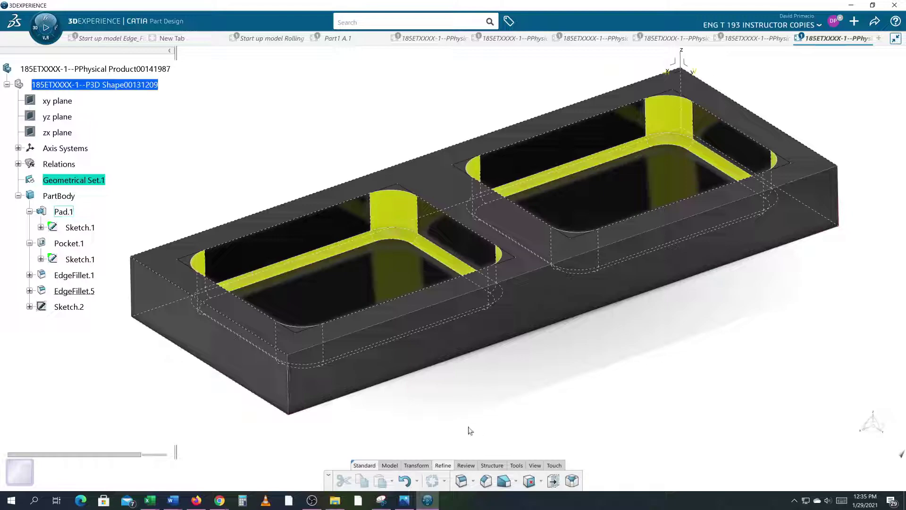
pyautogui.moveTo(474, 407); pyautogui.dragTo(528, 417, button='middle')
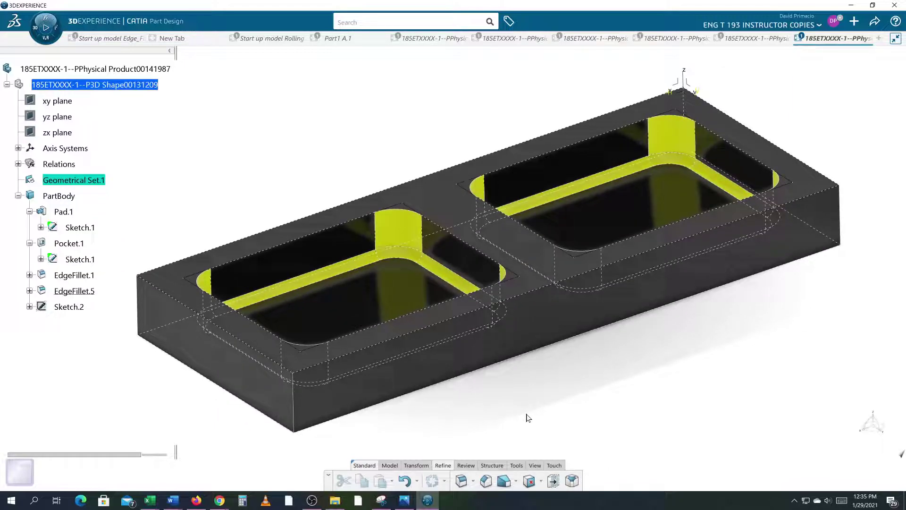
pyautogui.hotkey('alt', 'Tab')
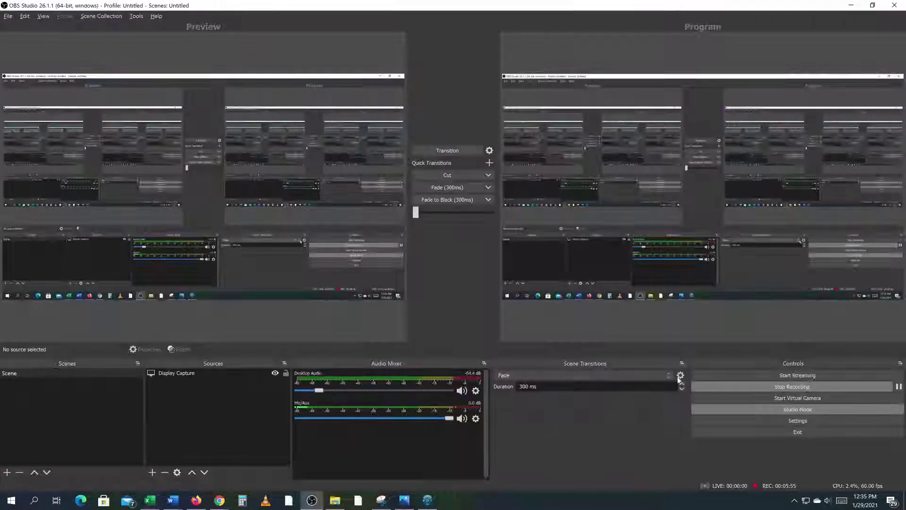